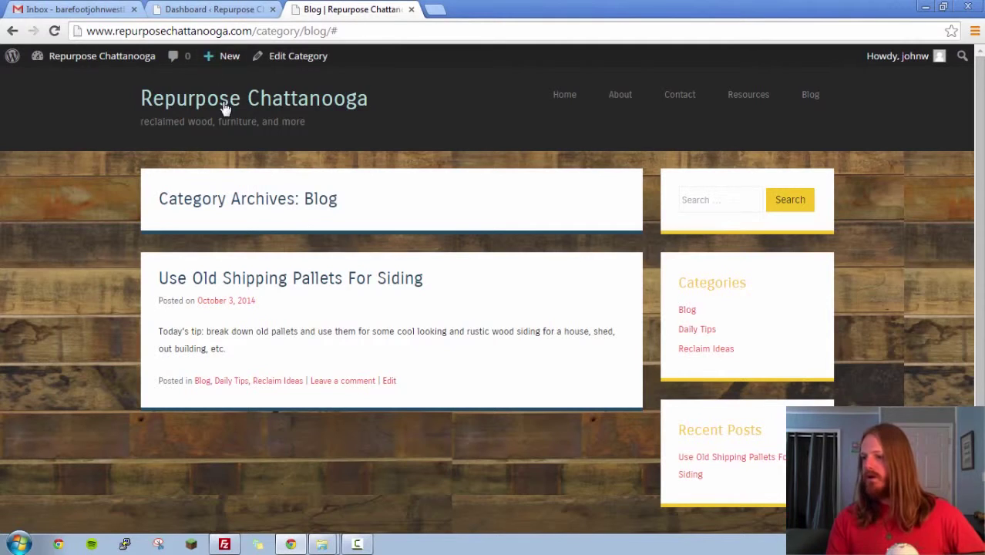
View the site's Home, About and Contact pages in turn
left_click(229, 103)
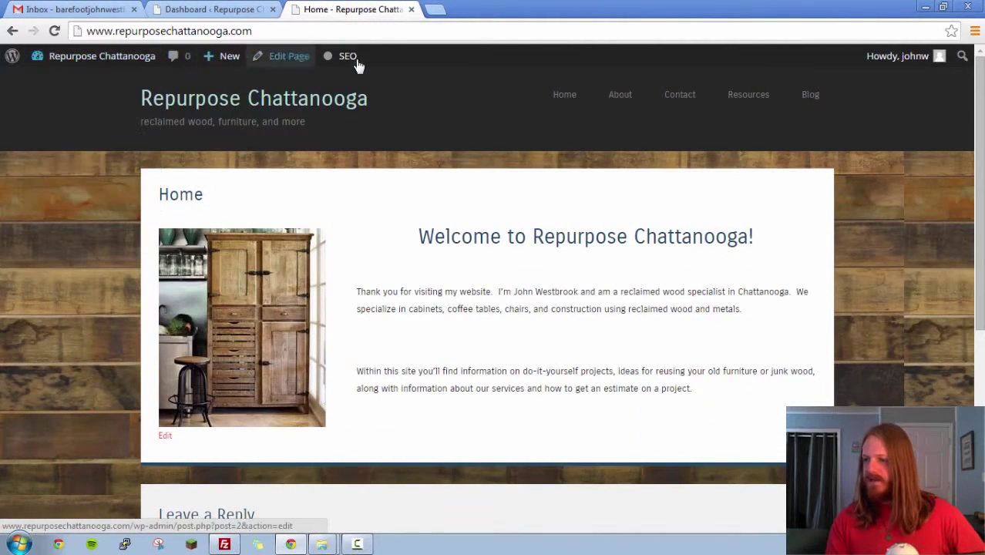
mouse_move(348, 66)
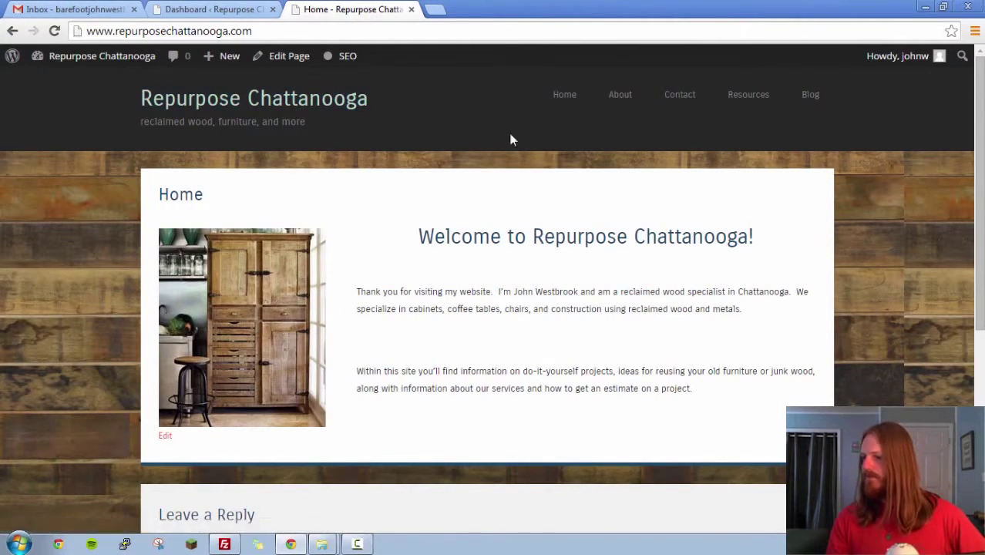
left_click(329, 108)
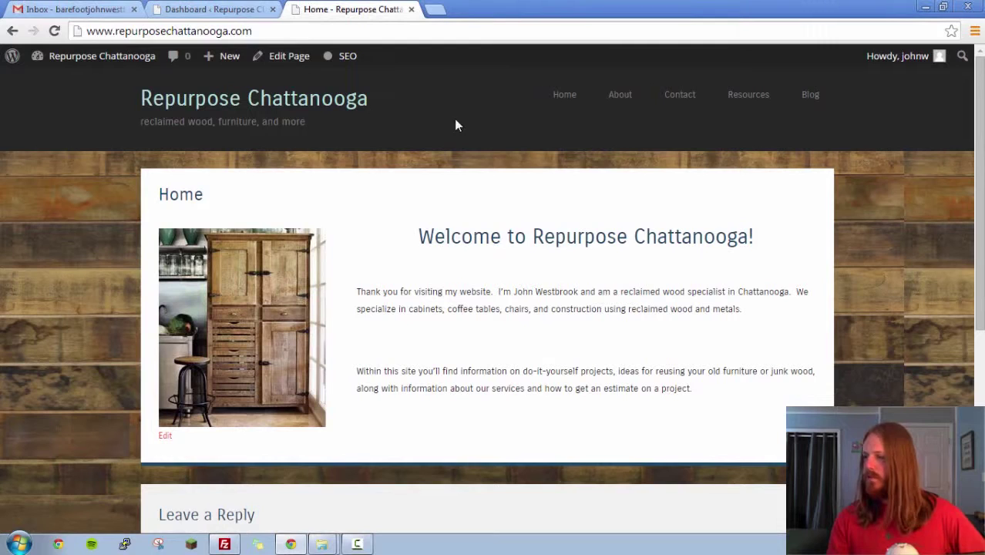
left_click(625, 102)
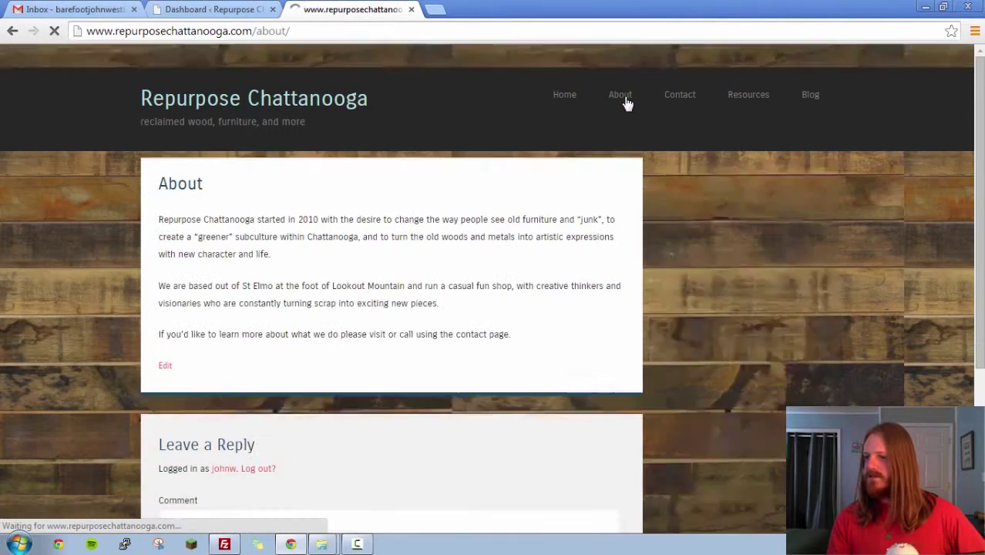
left_click(678, 103)
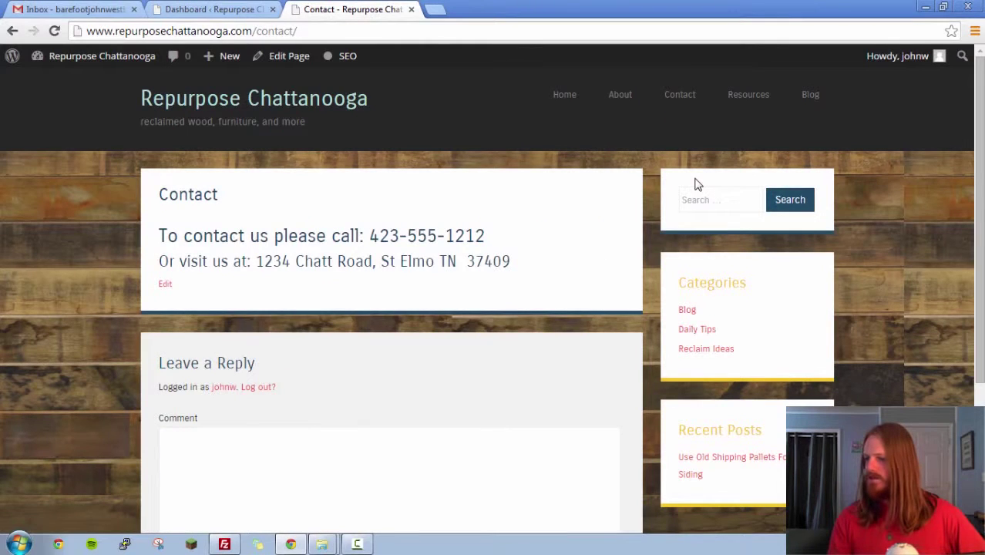
Follow the Repurpose Ideas link under Resources and return to the Contact page
mouse_move(746, 102)
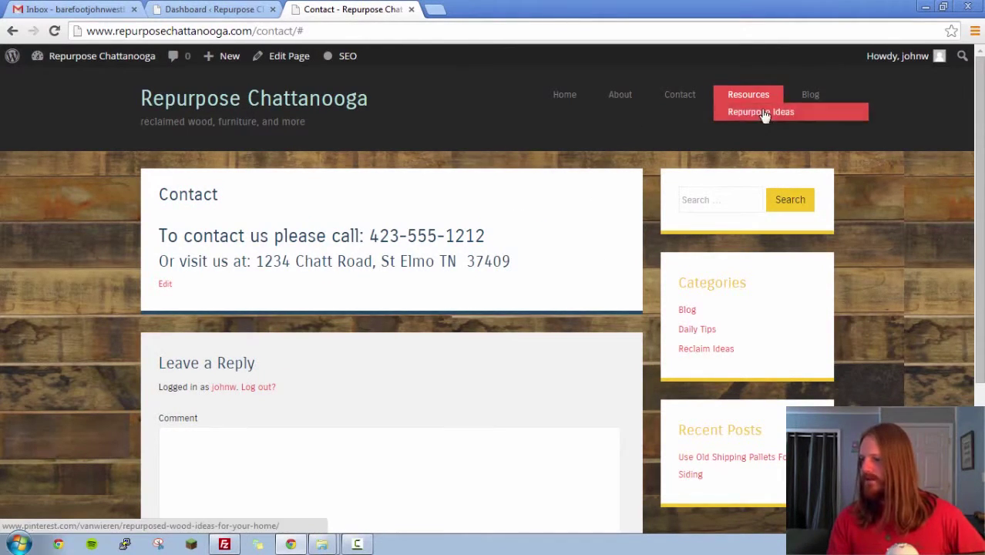
left_click(760, 114)
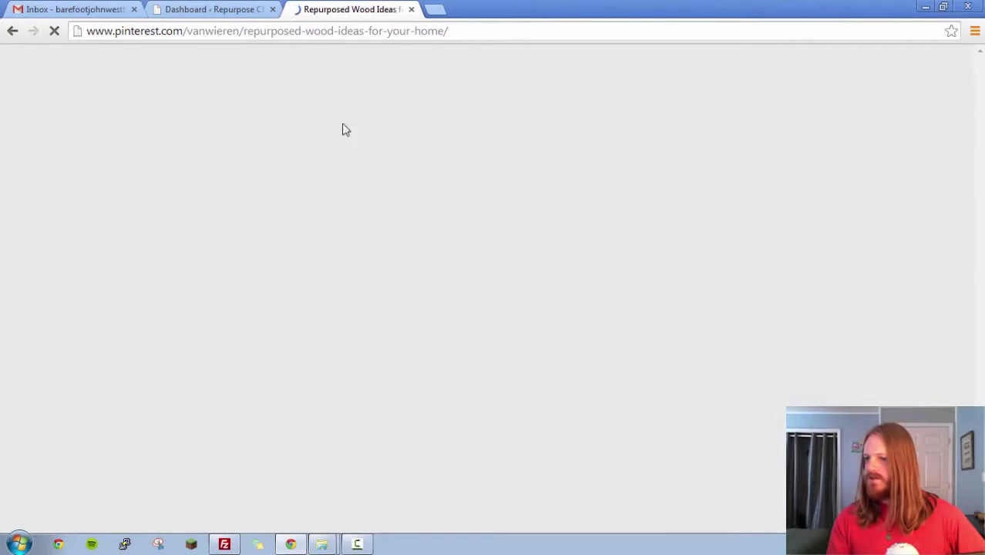
left_click(13, 31)
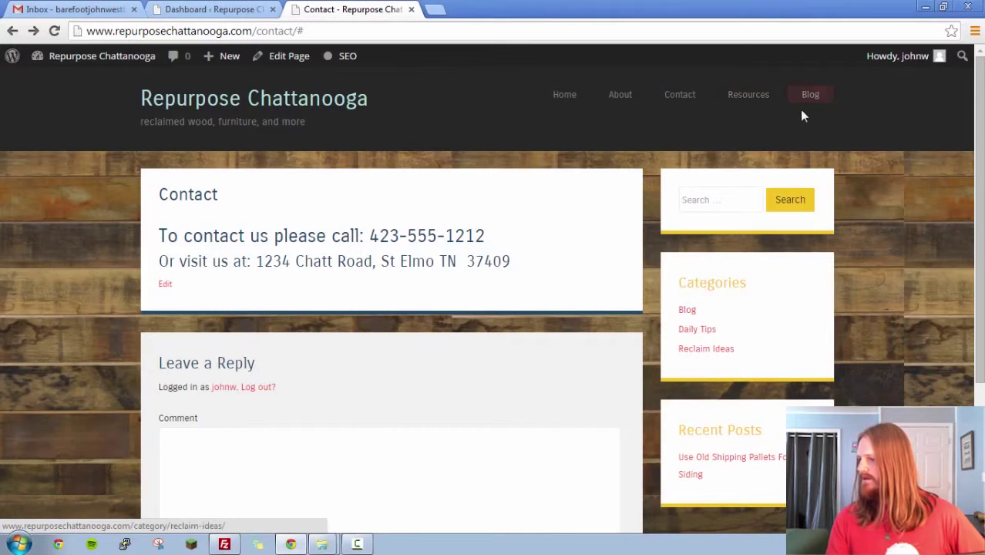
View the Blog archive and its Reclaim Ideas and Daily Tips subcategories from the site navigation
left_click(811, 97)
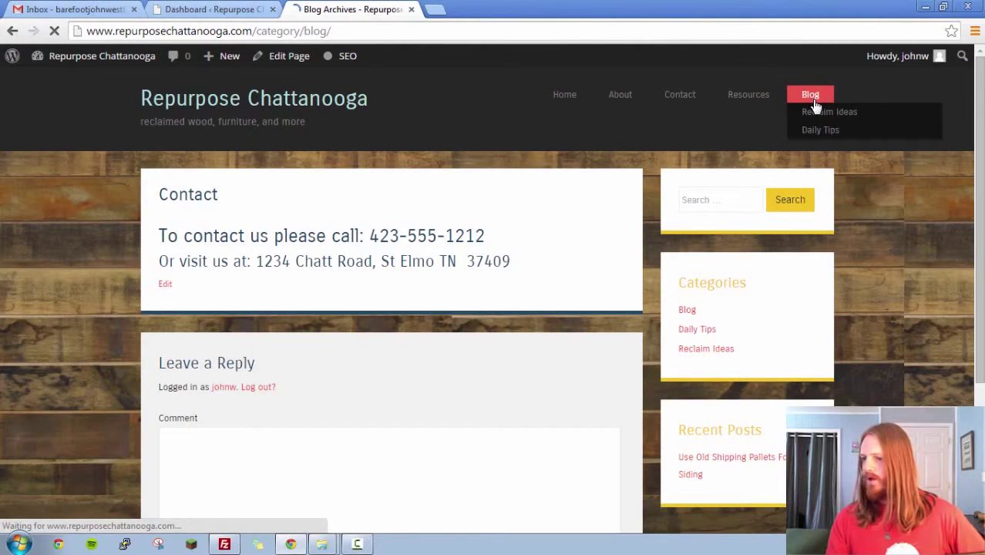
left_click(819, 117)
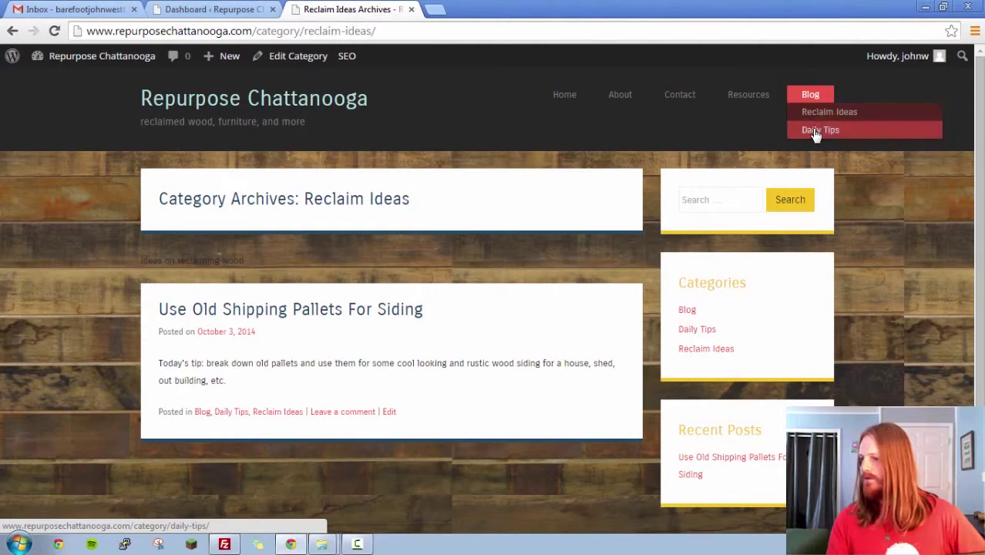
left_click(815, 133)
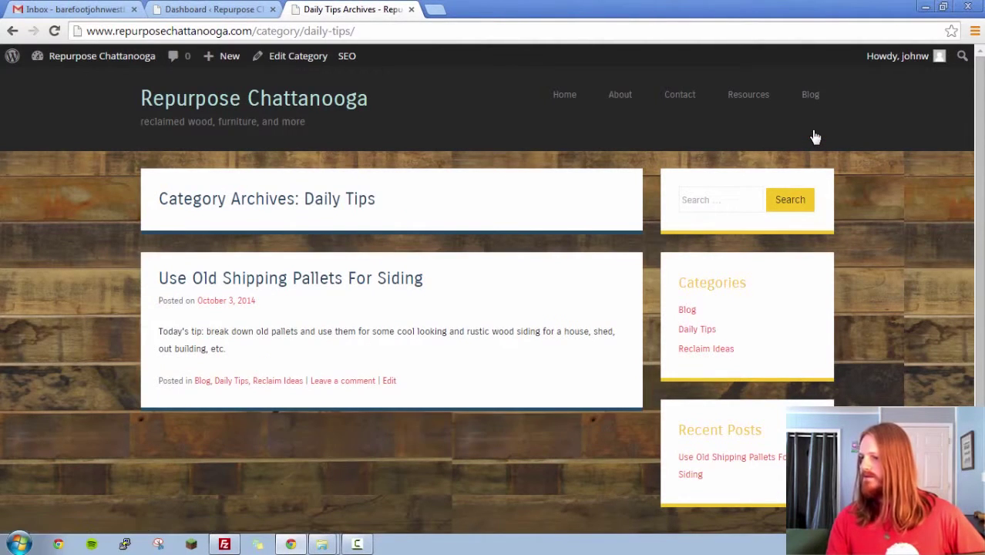
Search the site for "break down"
left_click(717, 202)
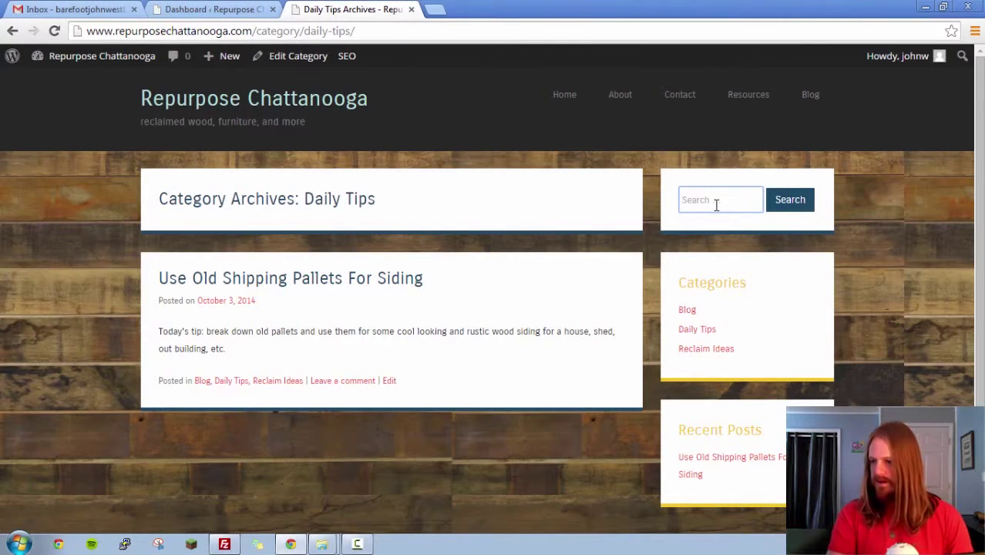
type("break down")
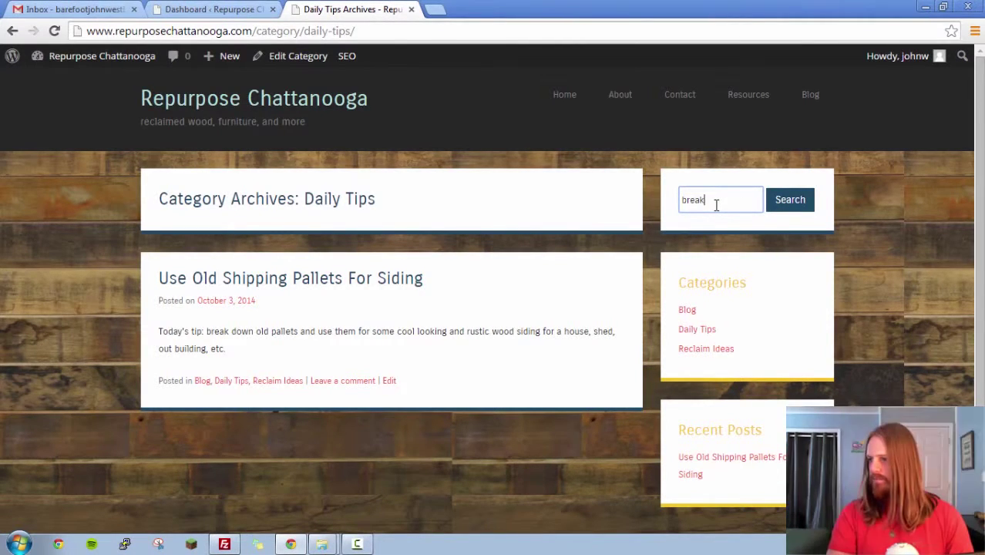
key("Return")
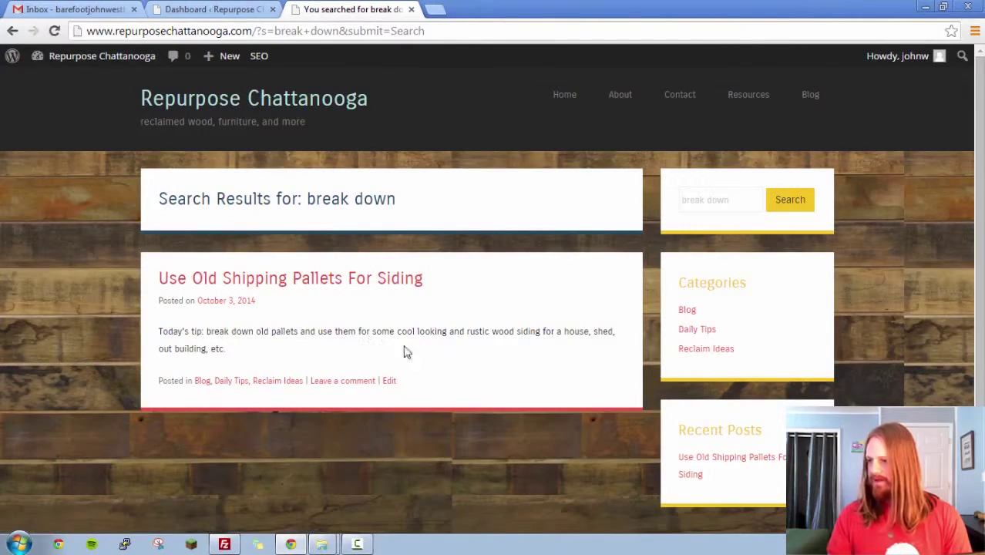
Check the Blog, Daily Tips and Reclaim Ideas category links and open the recent post "Use Old Shipping Pallets For Siding"
left_click(687, 309)
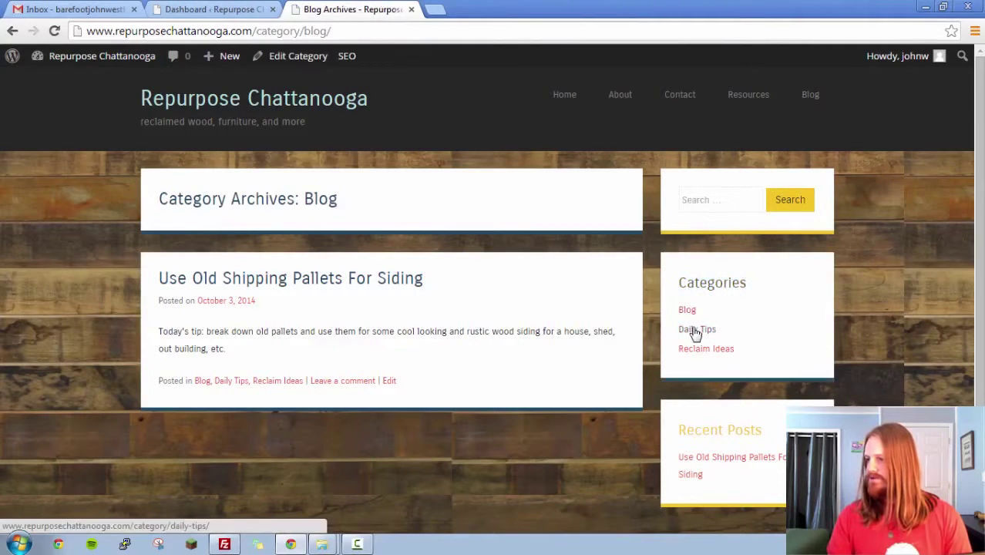
left_click(695, 332)
left_click(700, 350)
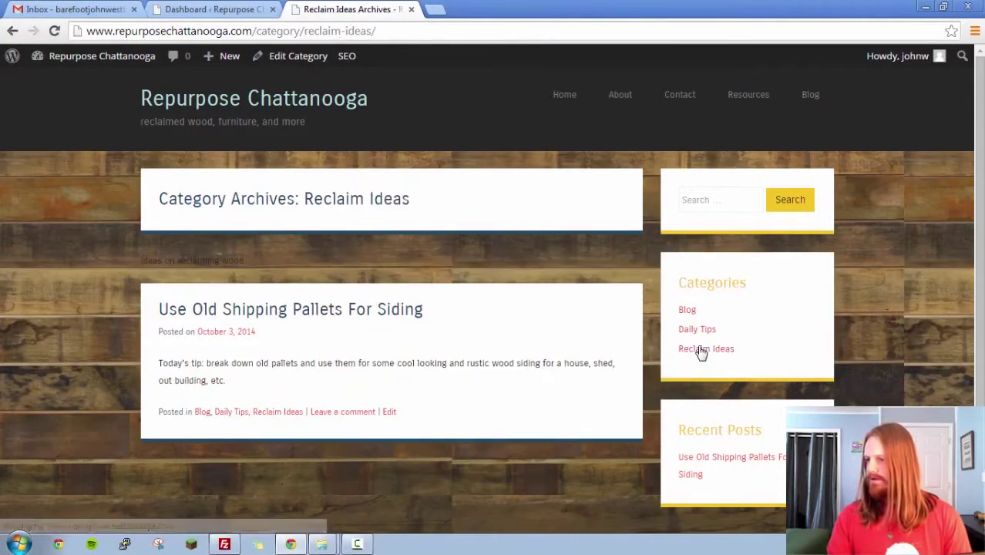
left_click(704, 466)
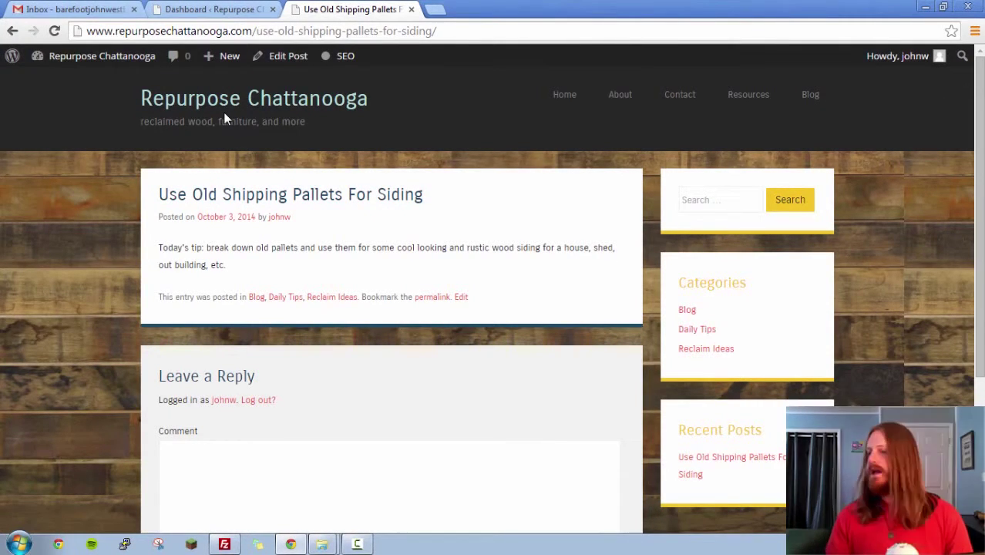
Switch to the WordPress dashboard and review the General Settings through to the date, time and week options
left_click(212, 9)
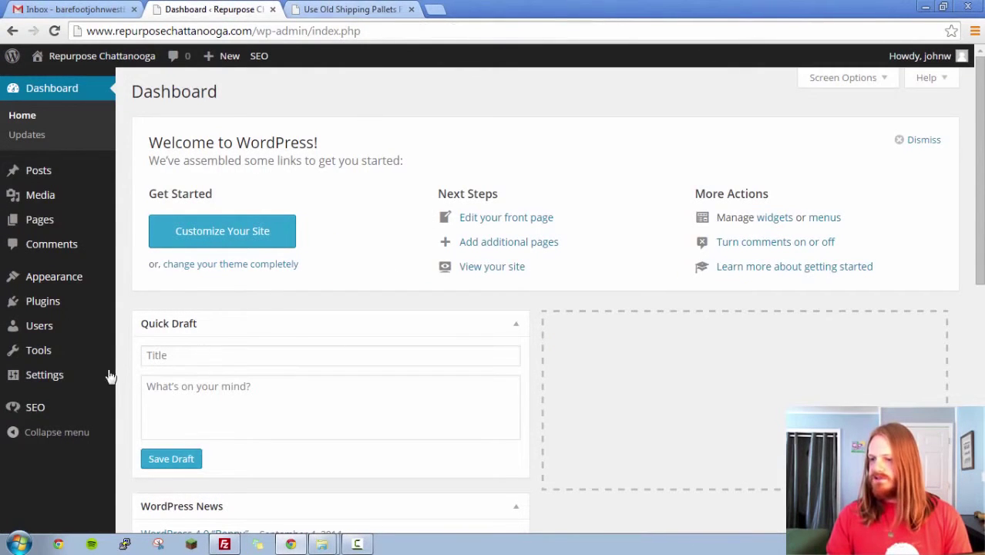
mouse_move(70, 380)
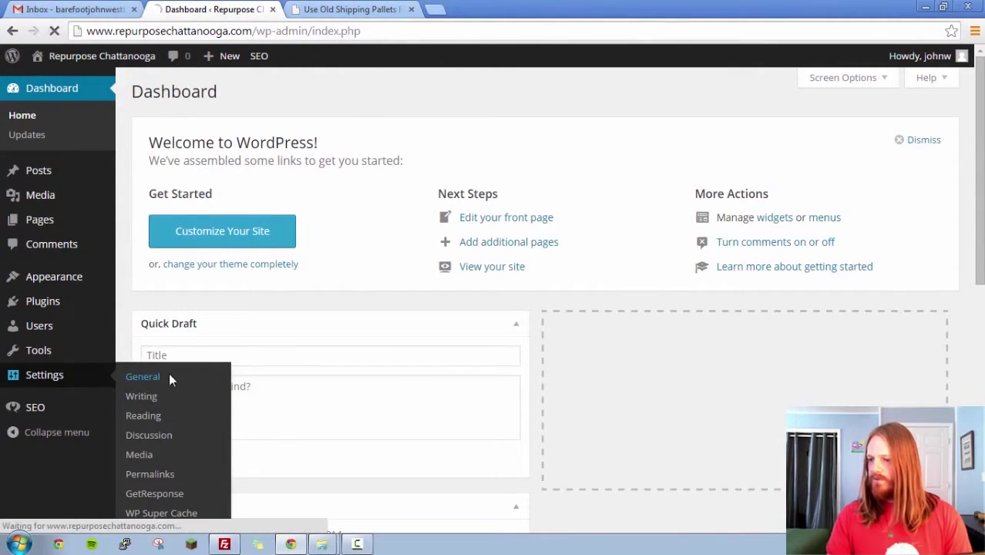
left_click(167, 395)
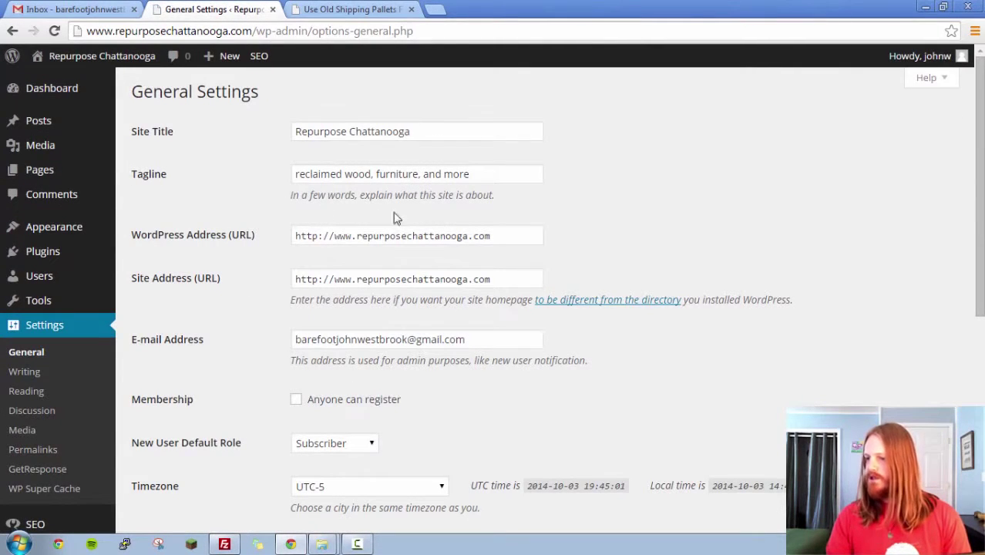
scroll(513, 337, "down", 2)
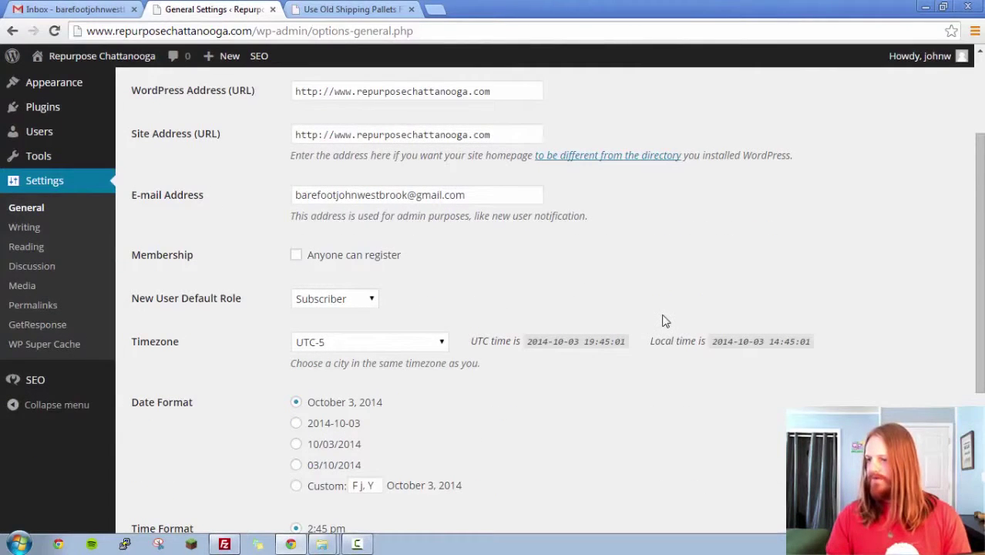
scroll(665, 322, "down", 2)
scroll(664, 322, "down", 2)
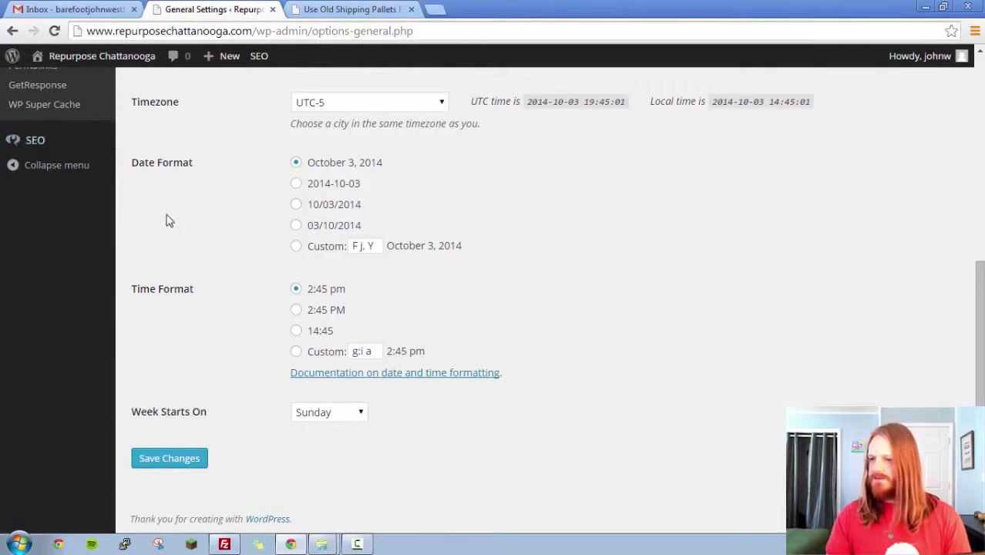
Review the Writing Settings, and the Reading Settings down to the search engine visibility option
scroll(162, 222, "up", 3)
left_click(35, 209)
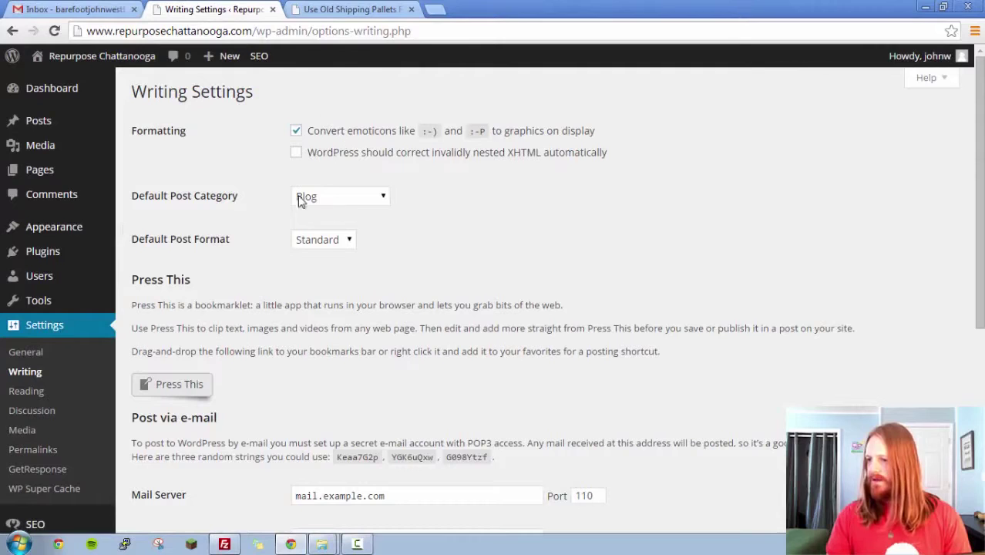
scroll(390, 282, "down", 1)
left_click(29, 319)
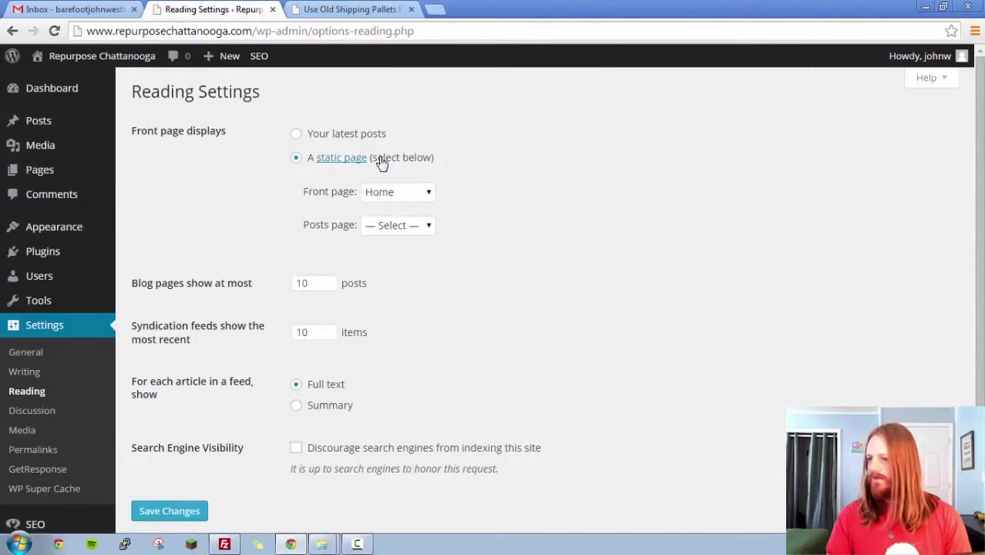
scroll(386, 347, "down", 1)
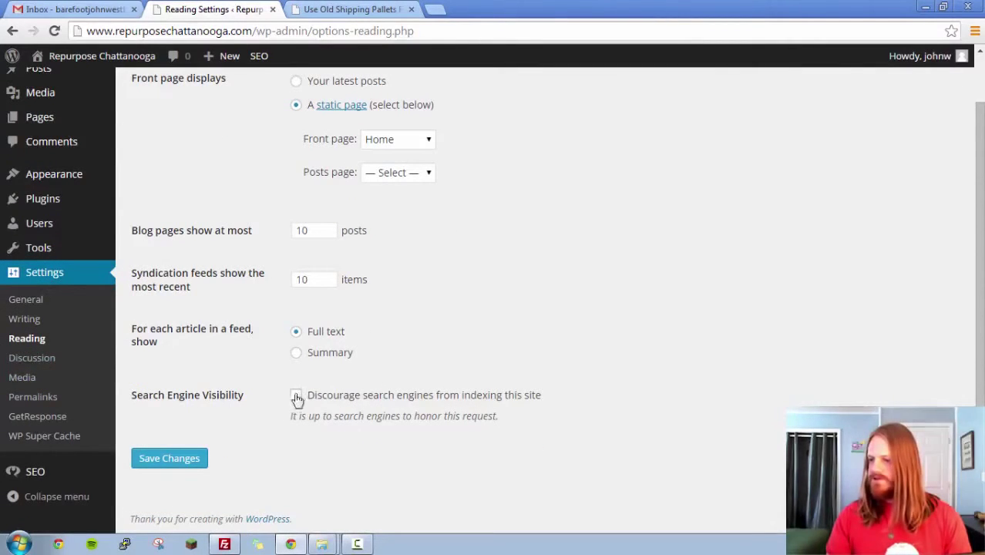
Require users to be registered and logged in to comment in the Discussion Settings and save the changes
left_click(48, 360)
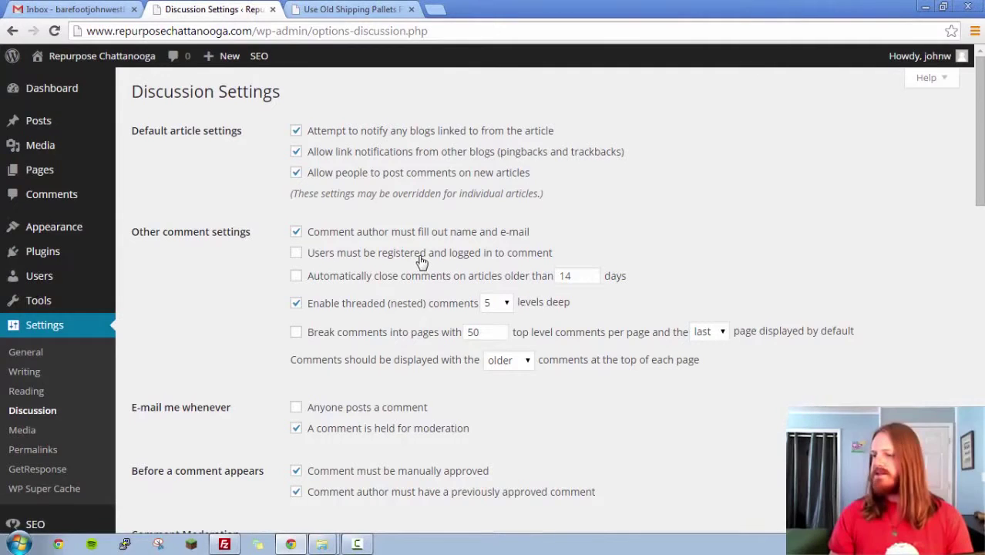
left_click(297, 255)
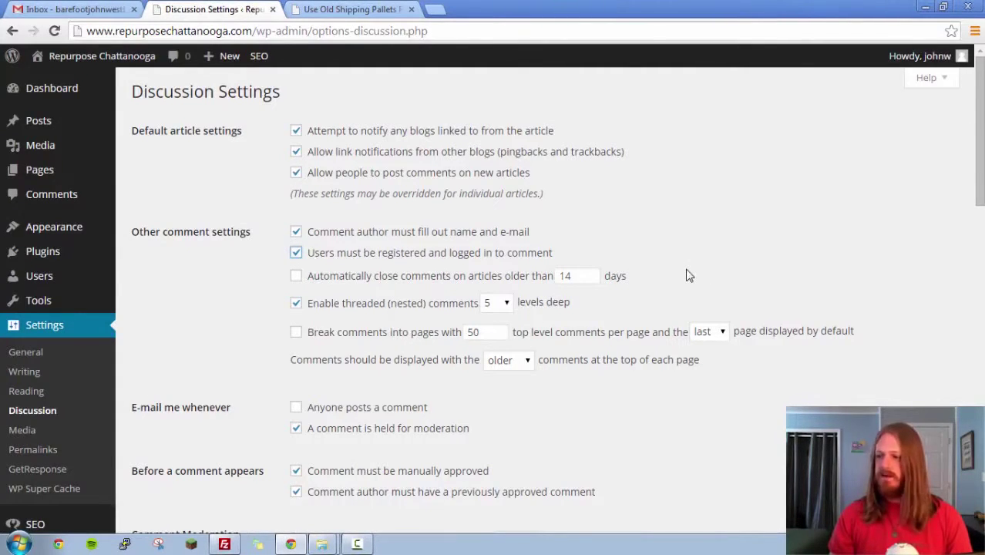
scroll(688, 276, "down", 4)
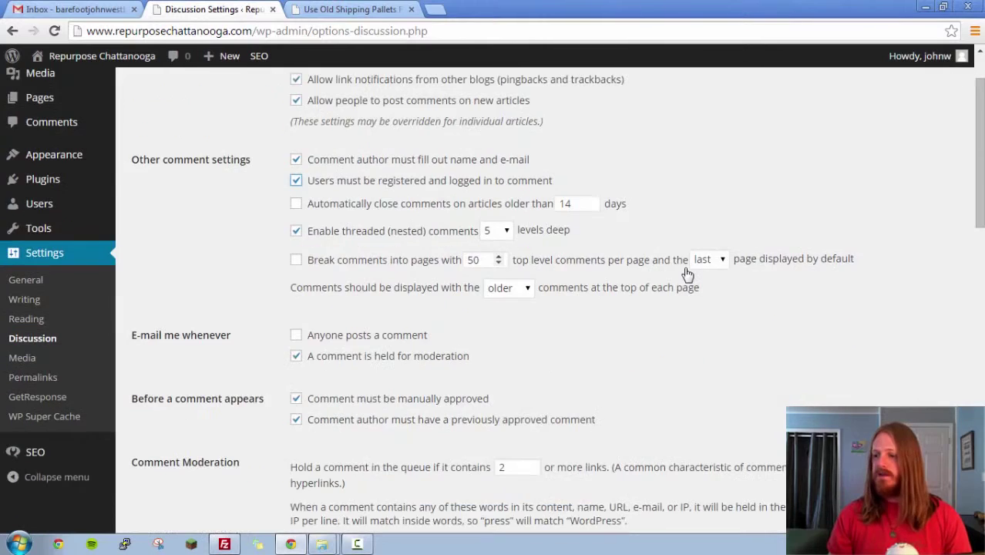
scroll(573, 326, "down", 10)
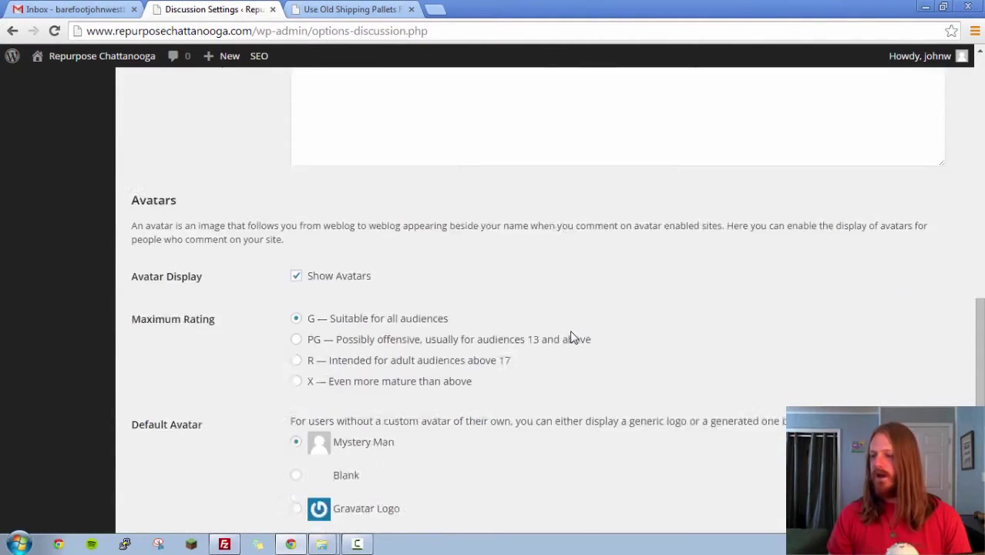
left_click(200, 458)
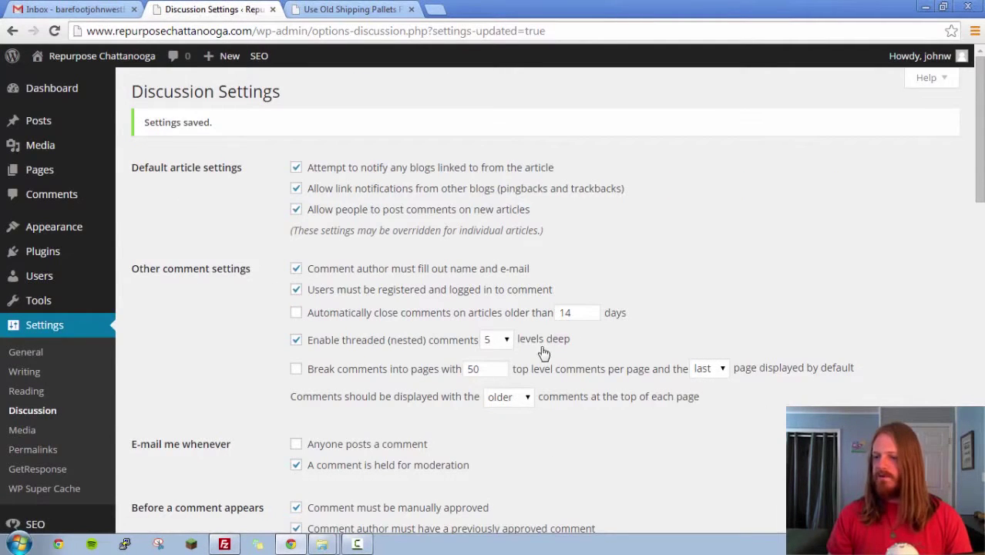
Review the image size options in the Media Settings and the URL structure in the Permalink Settings
left_click(22, 433)
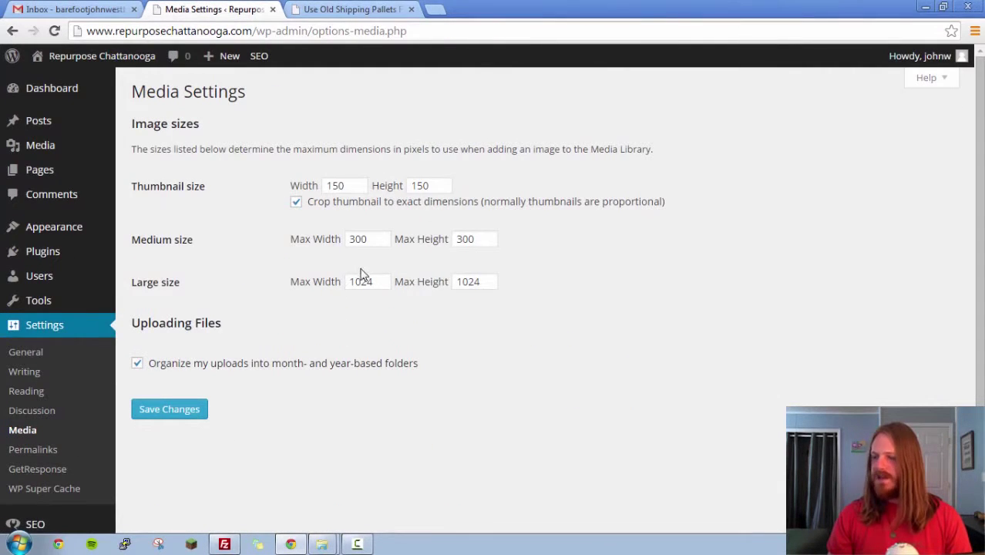
left_click(38, 451)
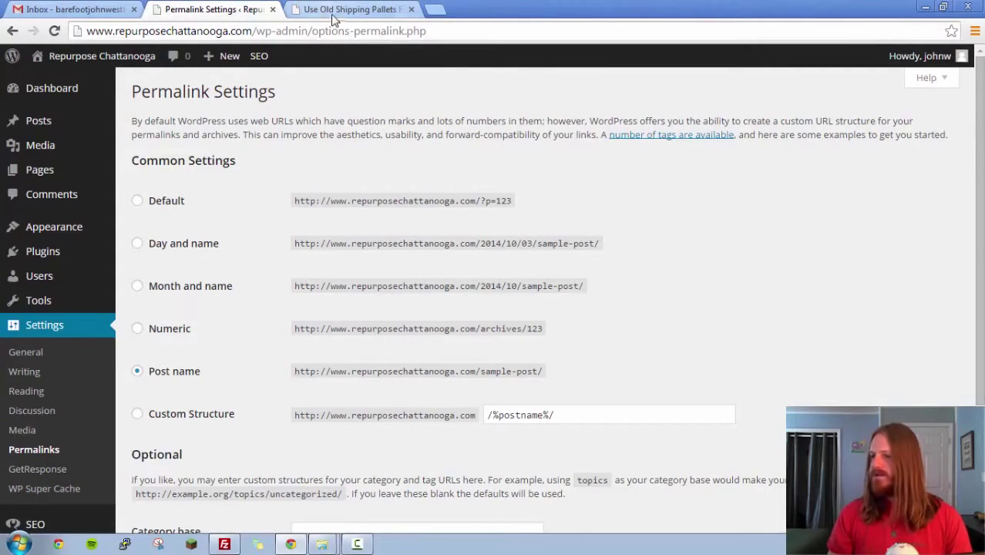
Close the Permalink Settings page and log out of the WordPress account from the open post page
left_click(272, 9)
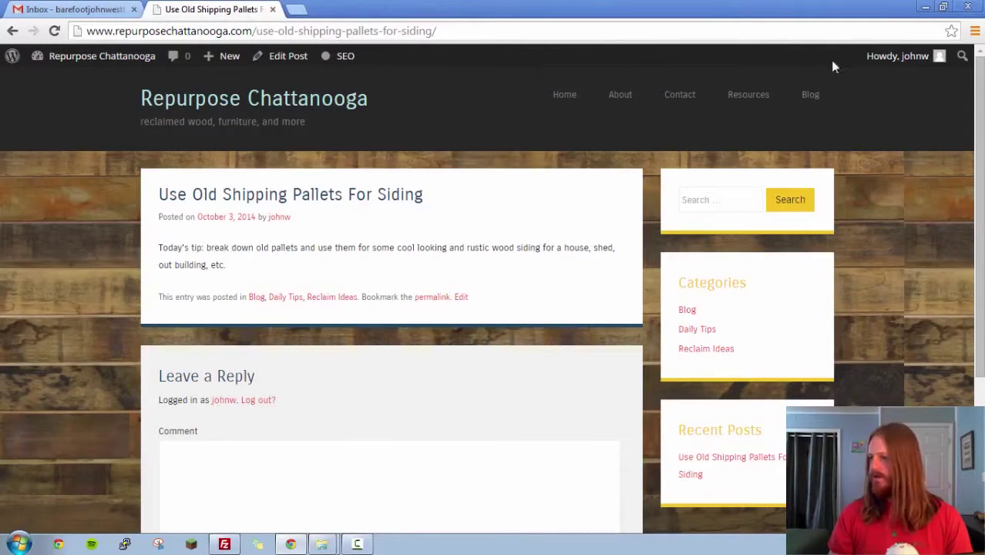
mouse_move(918, 64)
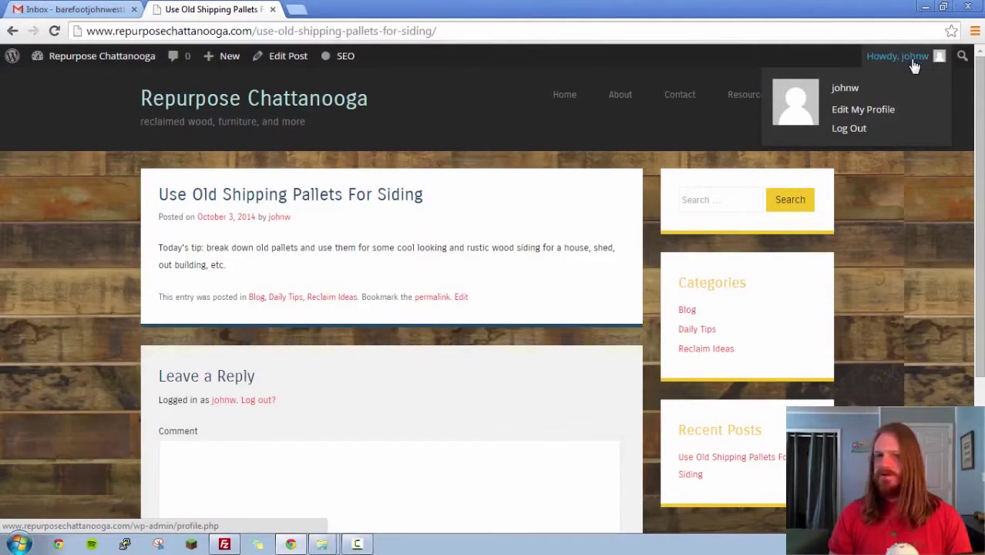
left_click(854, 130)
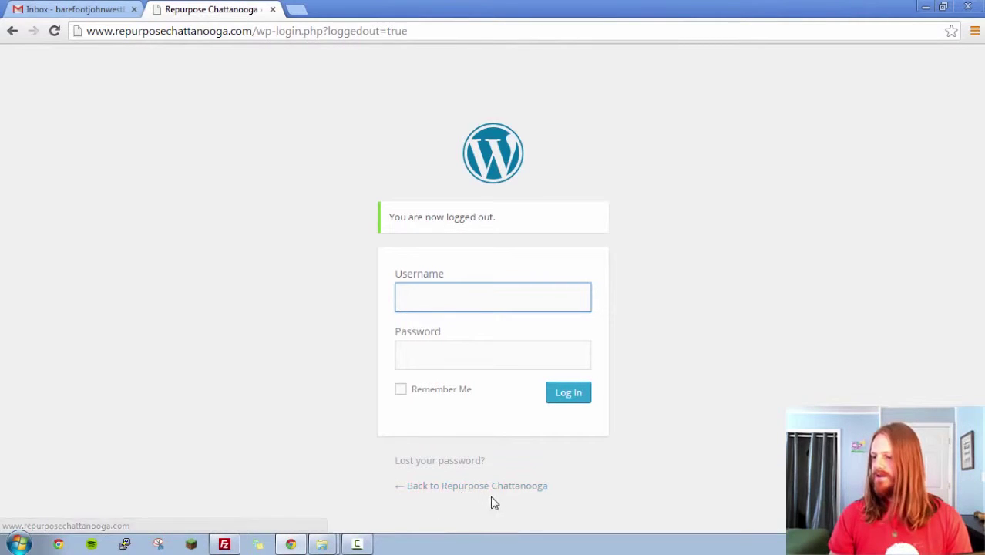
Return to the Repurpose Chattanooga home page and check its Leave a Reply section as a logged-out visitor
left_click(511, 487)
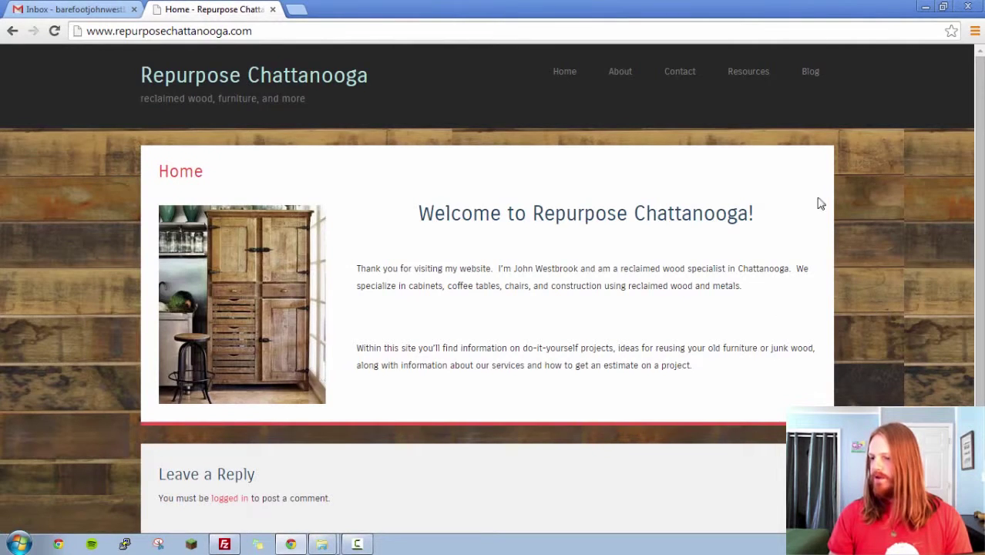
scroll(415, 279, "down", 2)
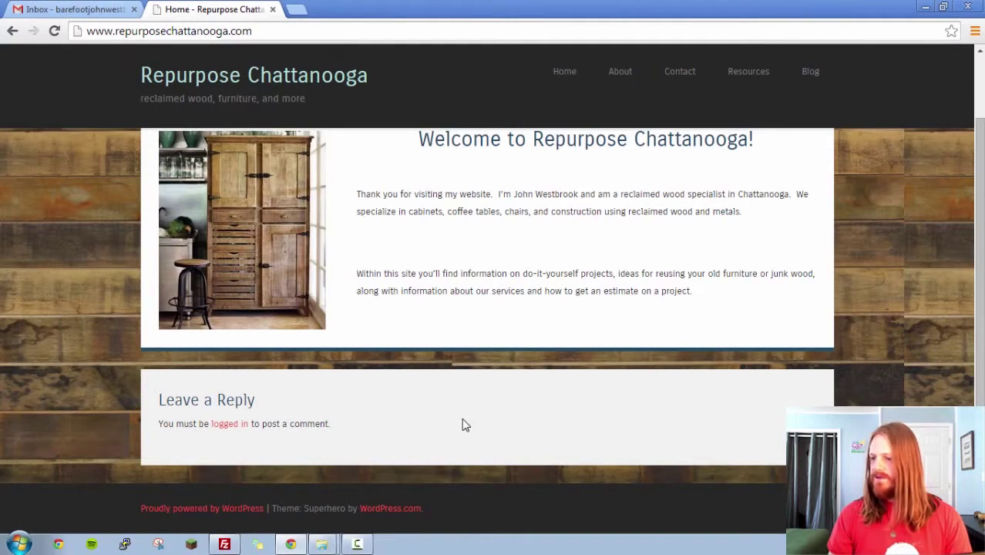
scroll(465, 425, "up", 2)
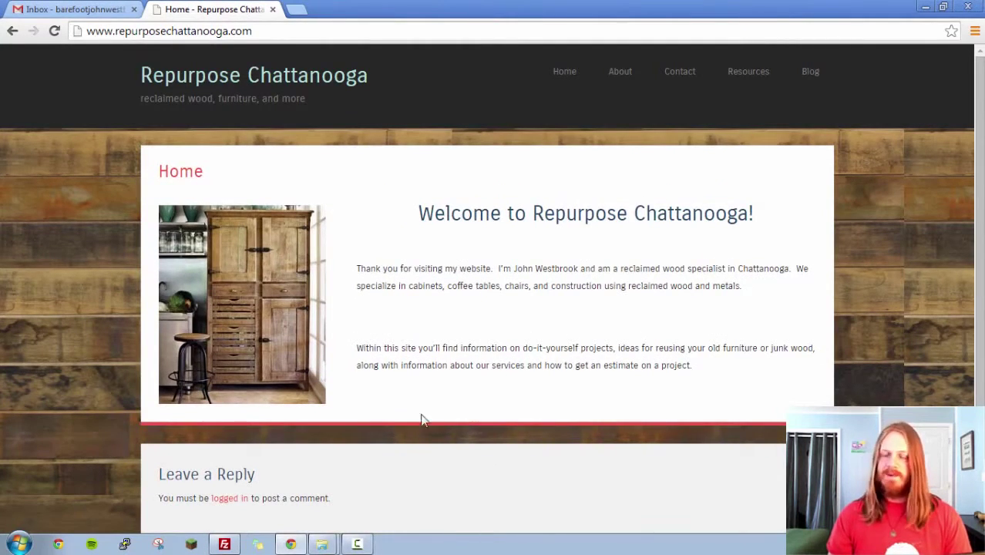
scroll(208, 472, "down", 2)
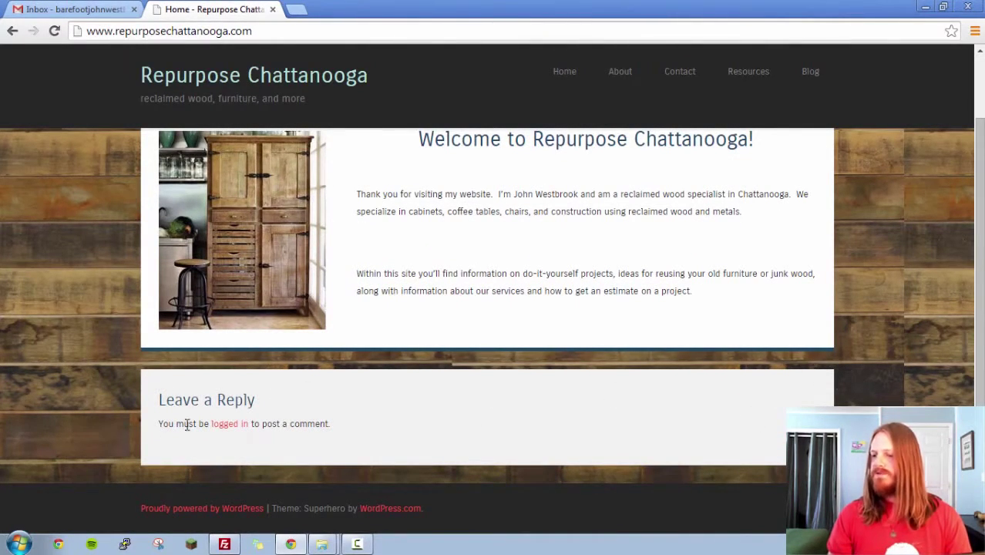
Search the web in a new browser tab for "wordpress plugin turn off all comments"
left_click(299, 12)
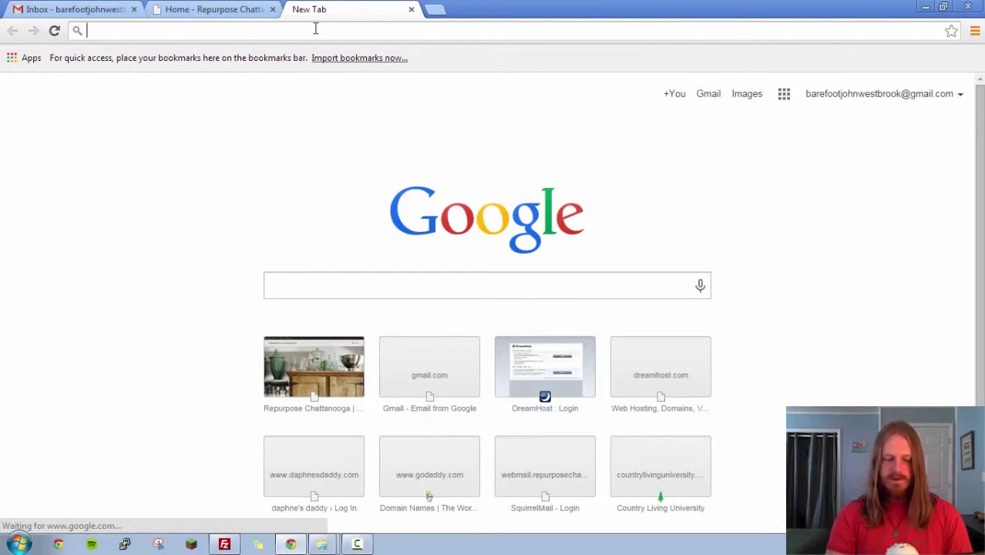
type("wor")
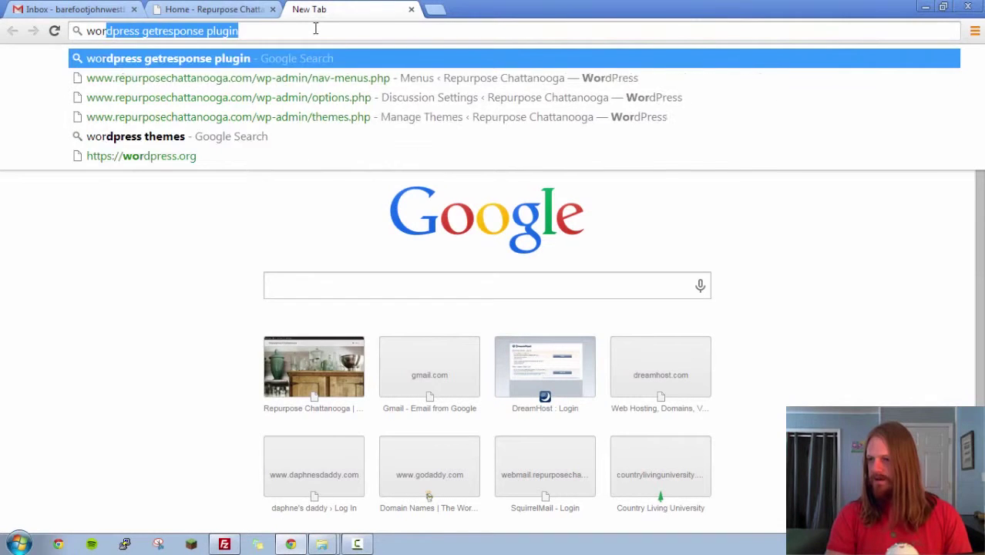
type("dpress plugin")
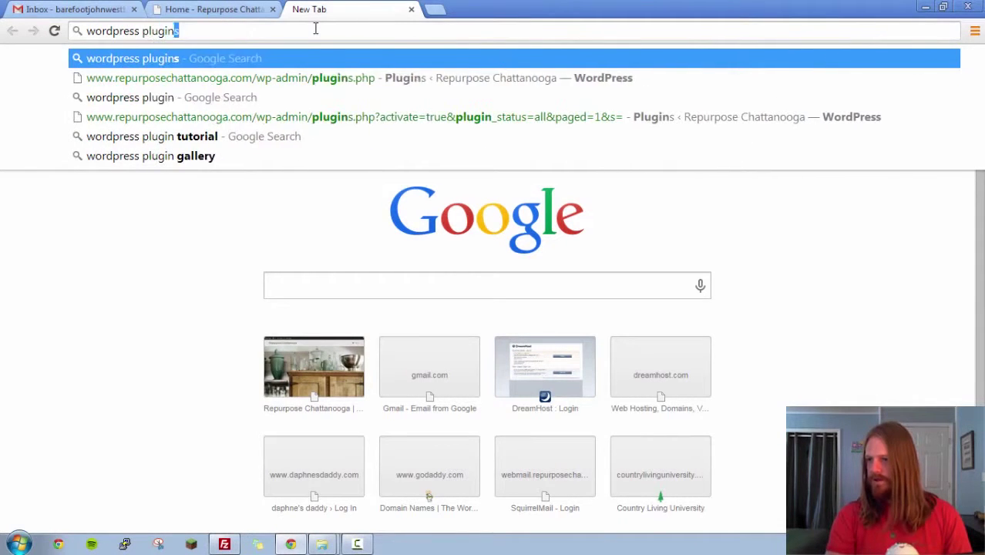
type(" turn off ")
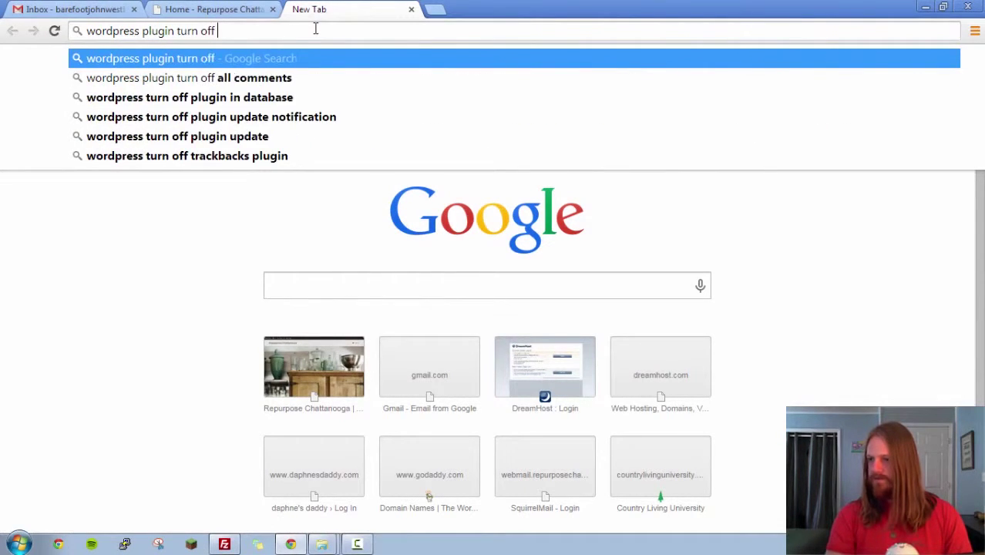
type("all comments")
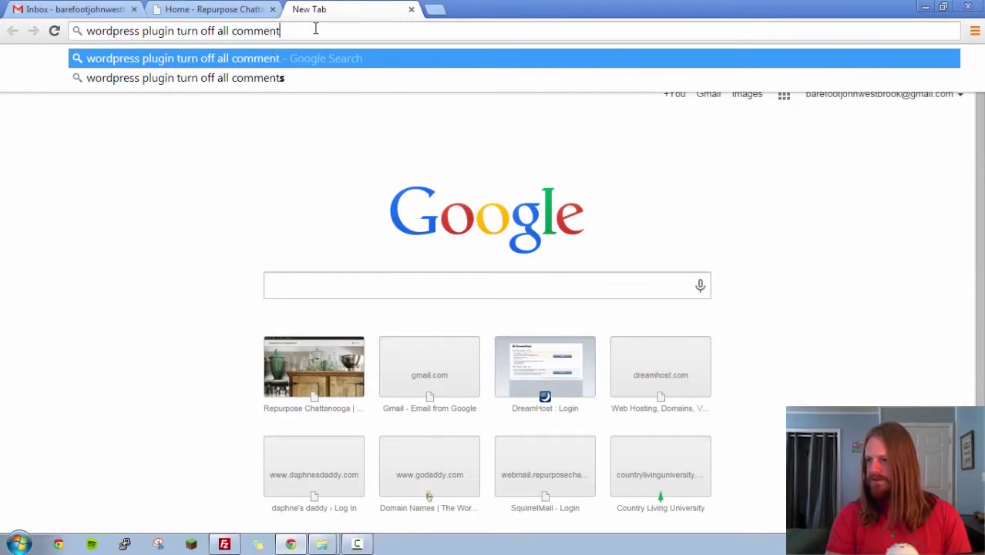
key("Return")
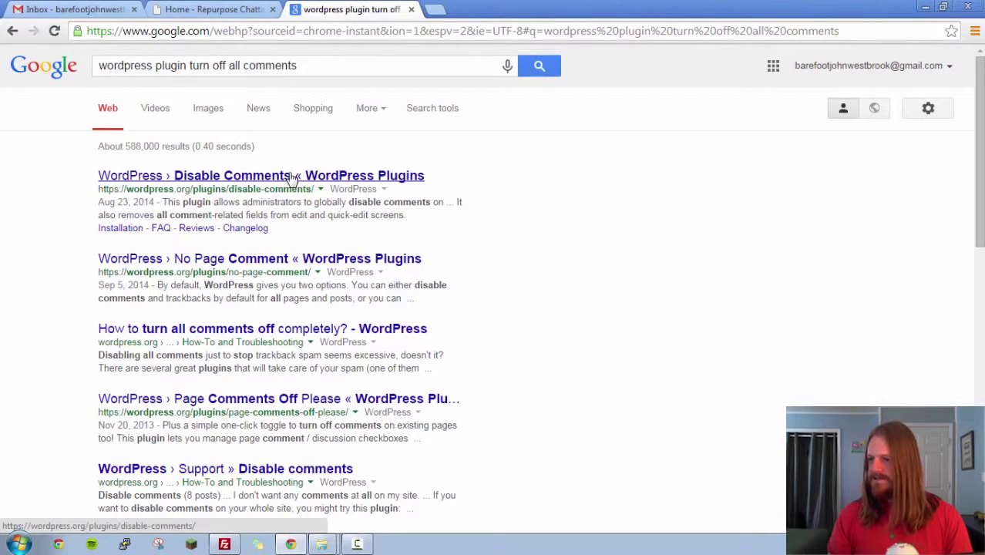
Open the Disable Comments plugin page on WordPress.org, check its description and ratings, and download version 1.1.1
left_click(351, 179)
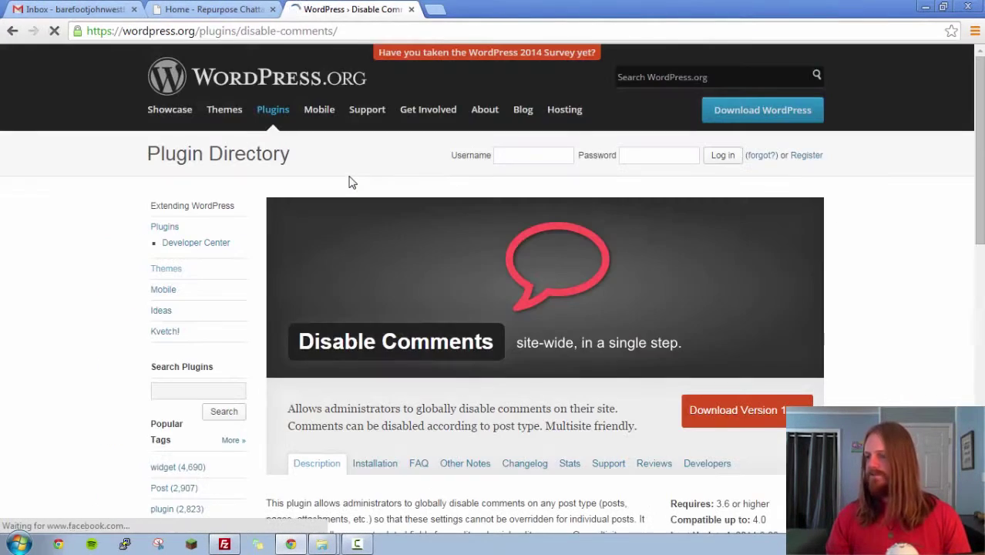
scroll(588, 330, "down", 4)
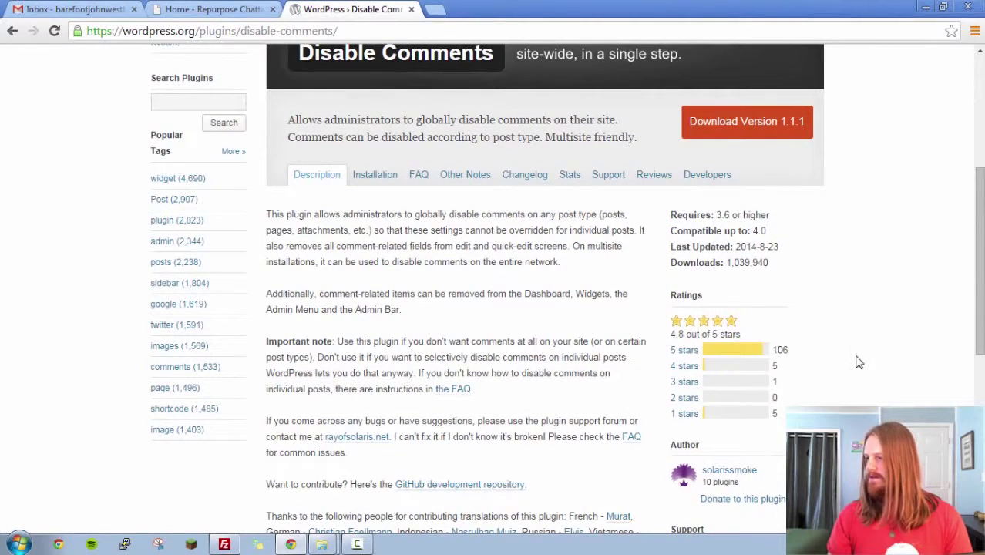
scroll(858, 362, "up", 3)
left_click(737, 347)
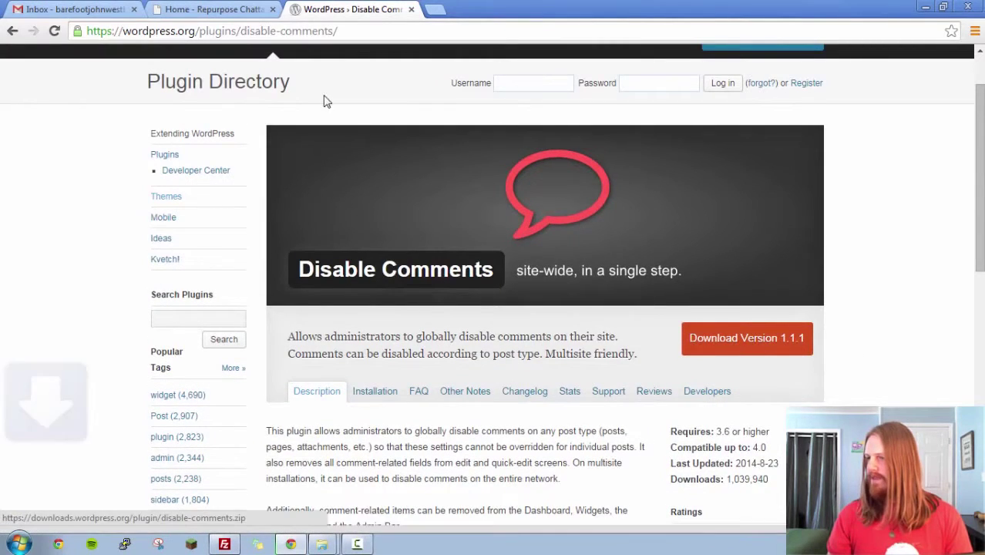
left_click(216, 9)
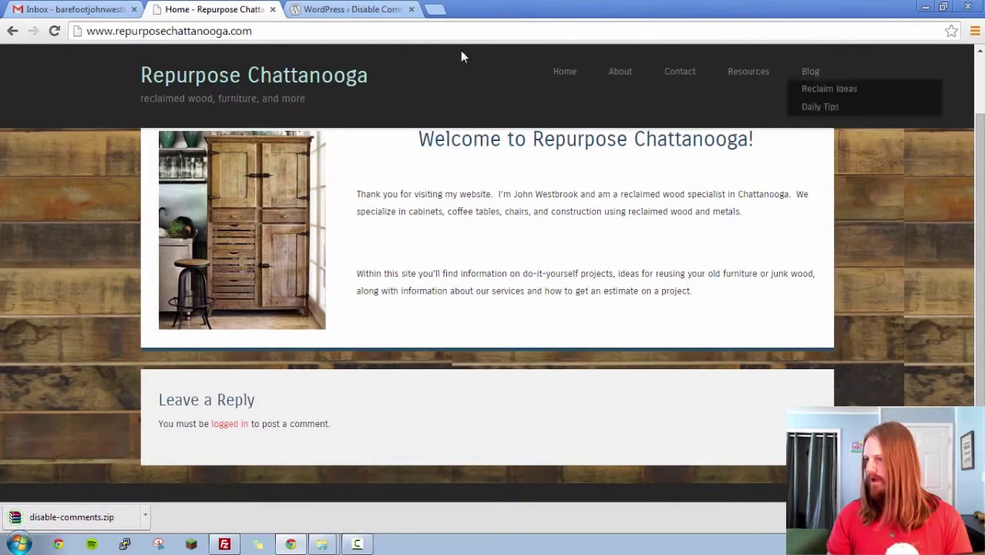
left_click(397, 29)
left_click(398, 29)
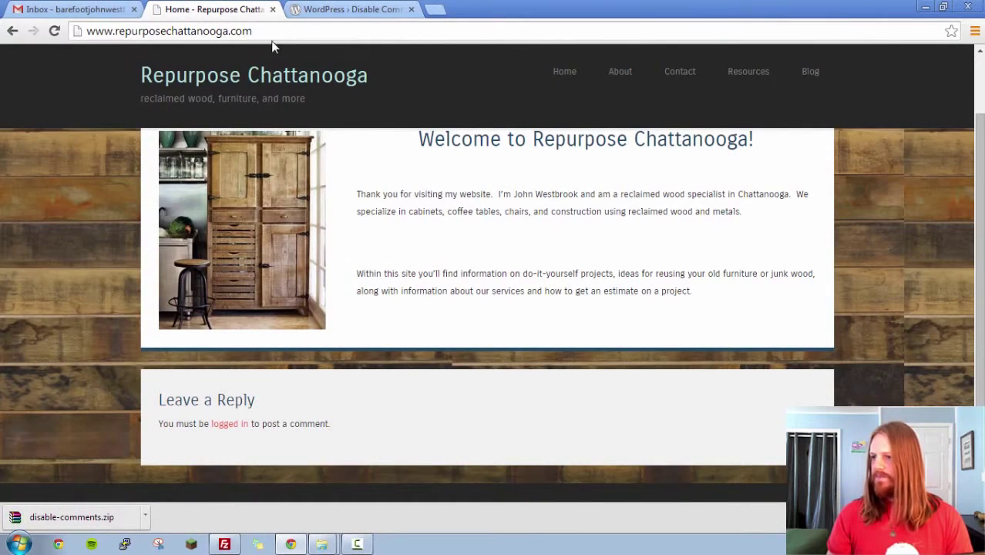
type("/")
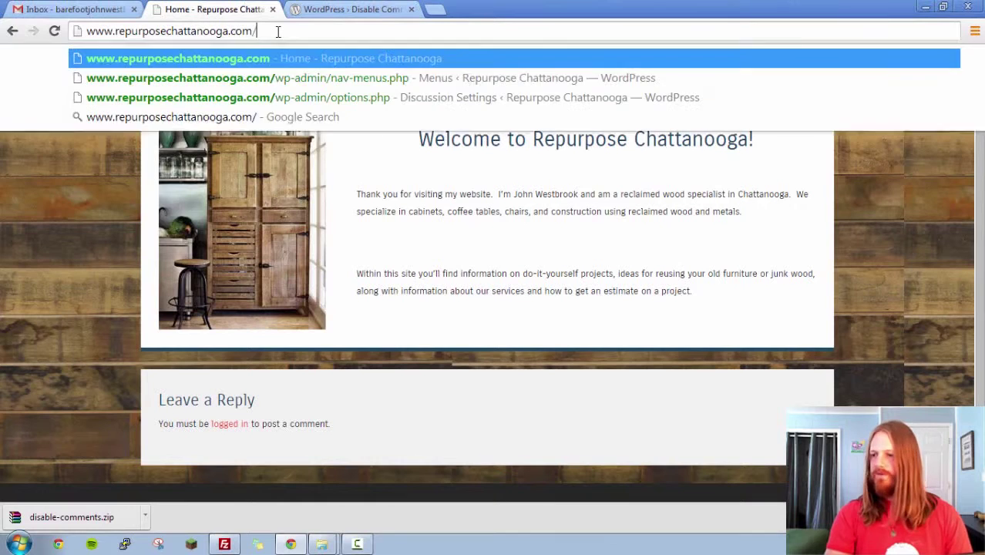
type("wp")
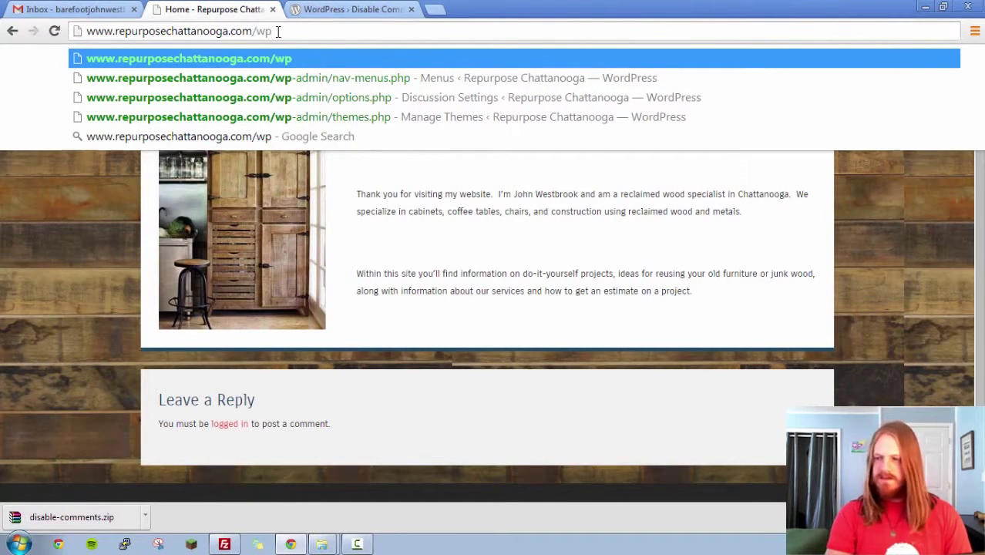
type("-admin")
key("Return")
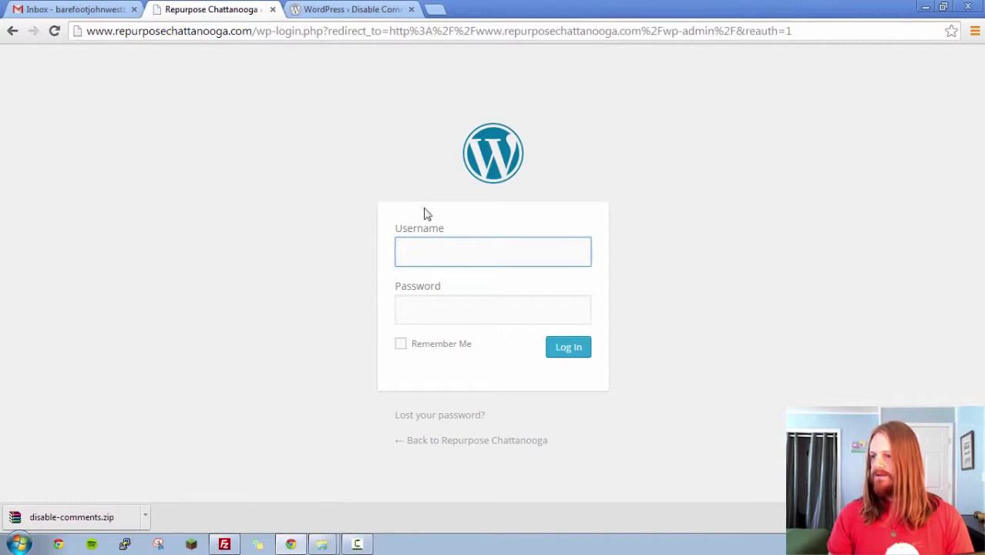
Log in to WordPress with the saved account username and the account password, and decline to have the browser save the password
left_click(451, 260)
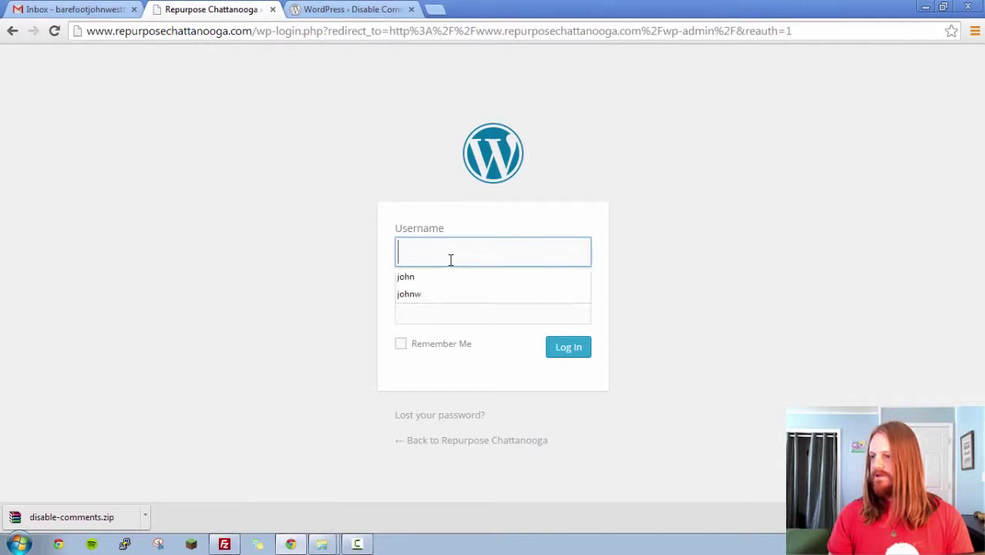
left_click(421, 293)
left_click(455, 314)
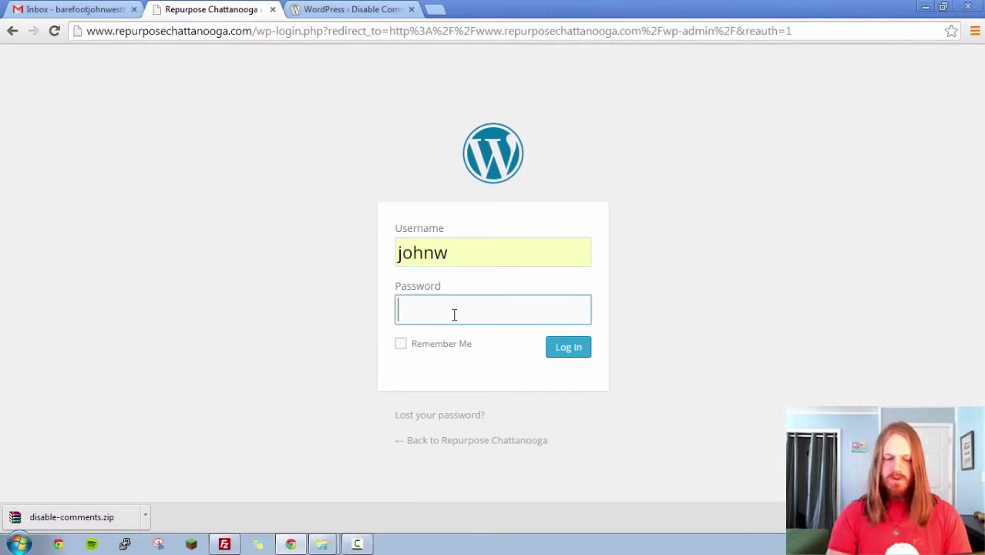
type("•••••")
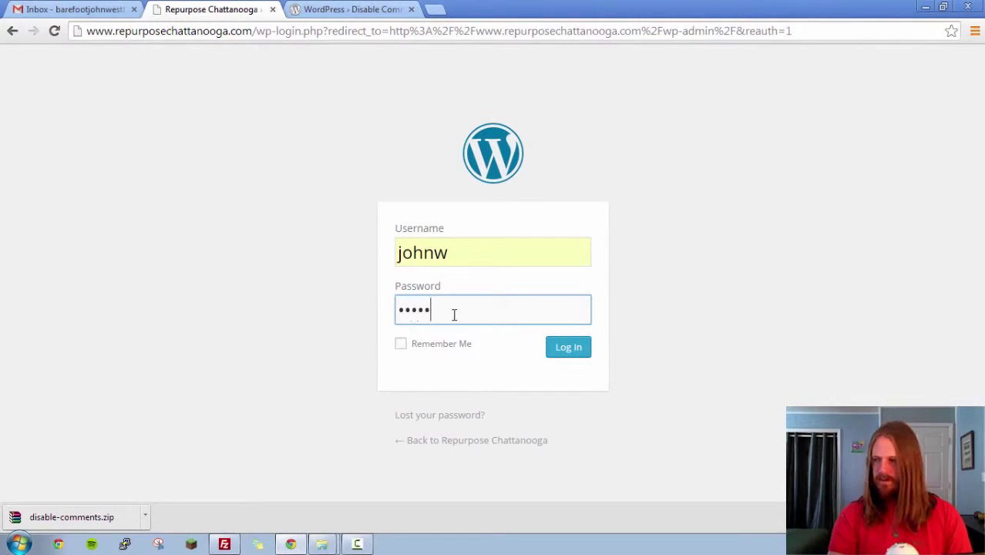
type("•••••••••")
key("Return")
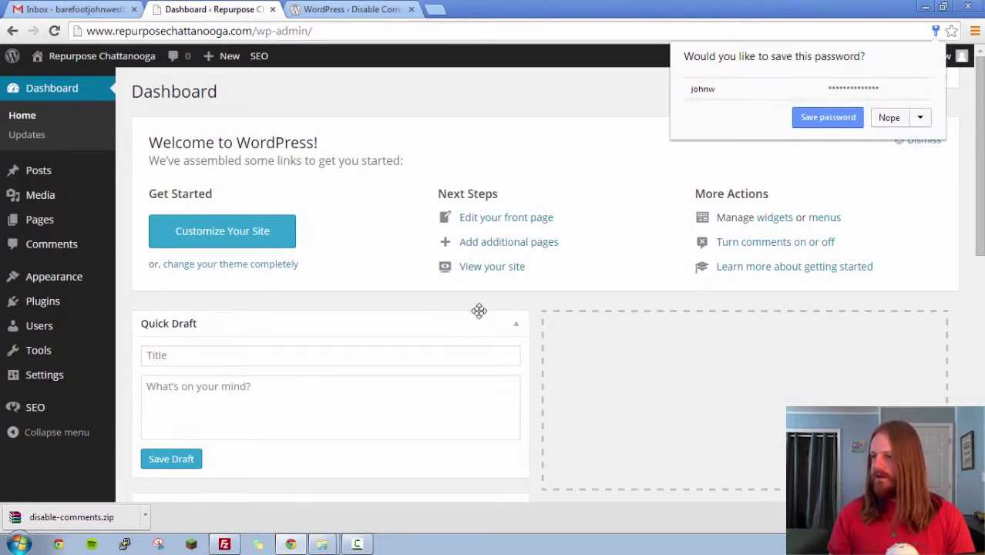
left_click(893, 117)
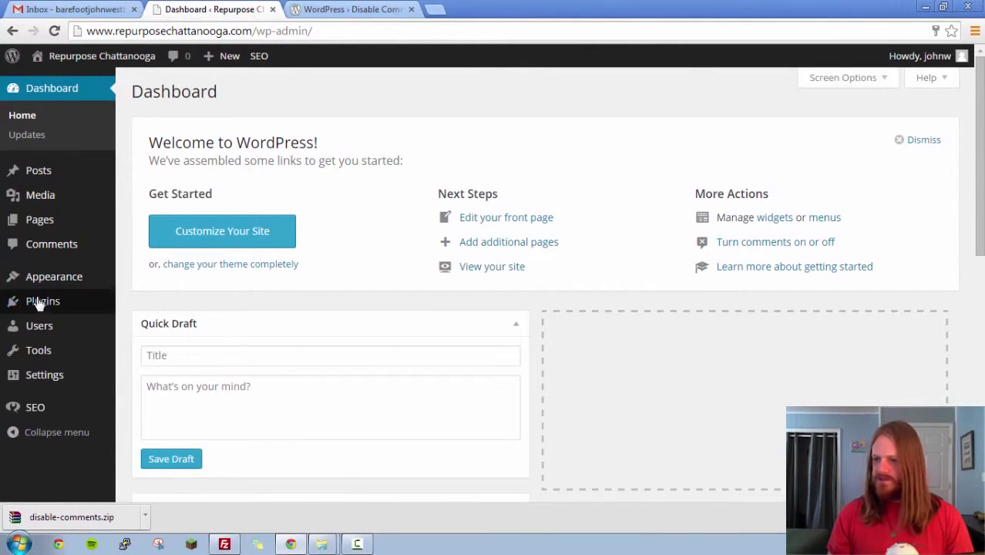
Upload disable-comments.zip as a new plugin, install it, and activate it
mouse_move(96, 307)
left_click(151, 326)
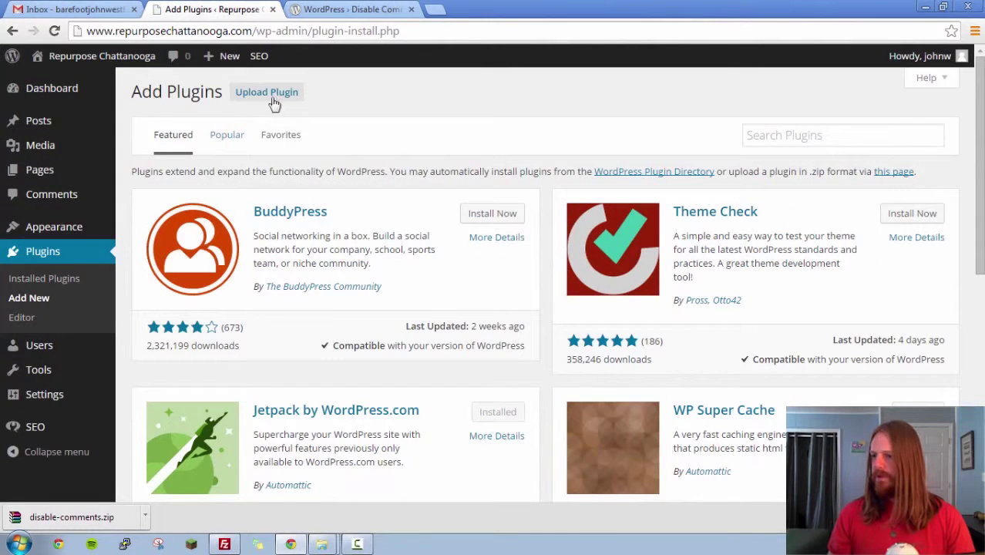
left_click(282, 94)
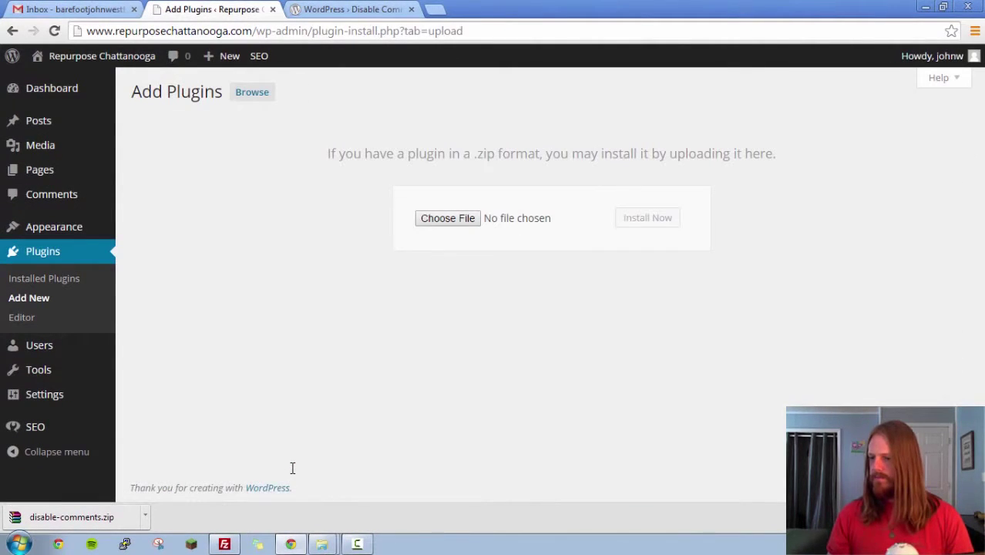
left_click_drag(81, 519, 452, 220)
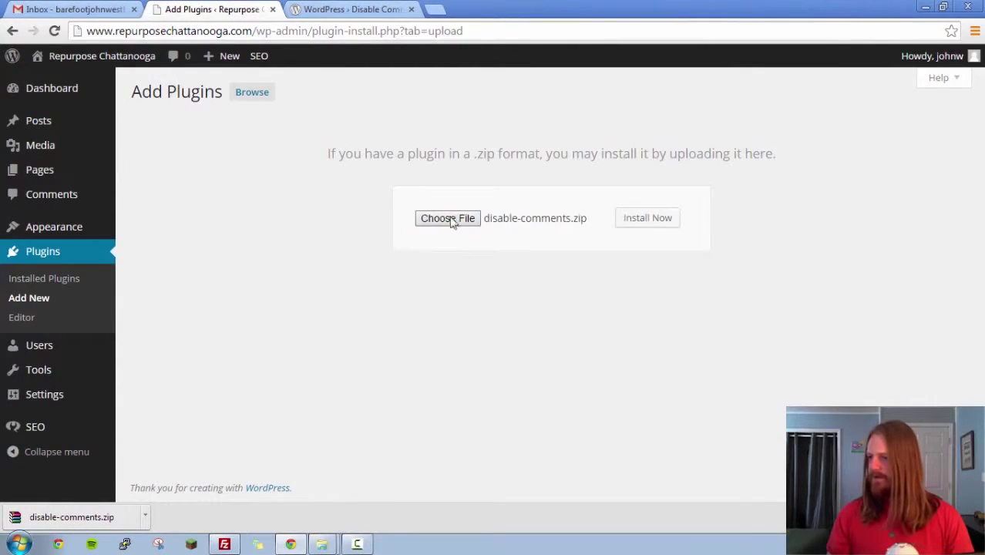
left_click(642, 225)
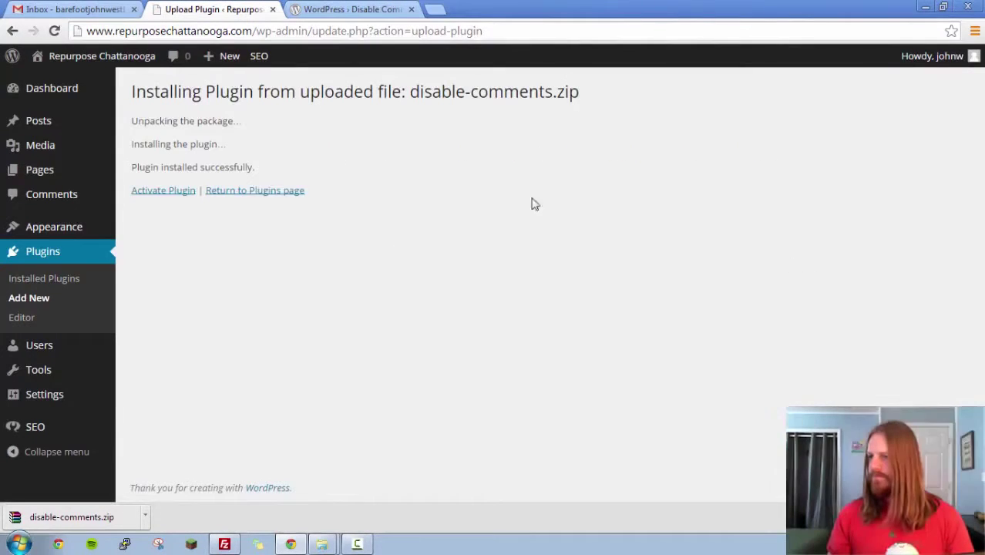
left_click(165, 193)
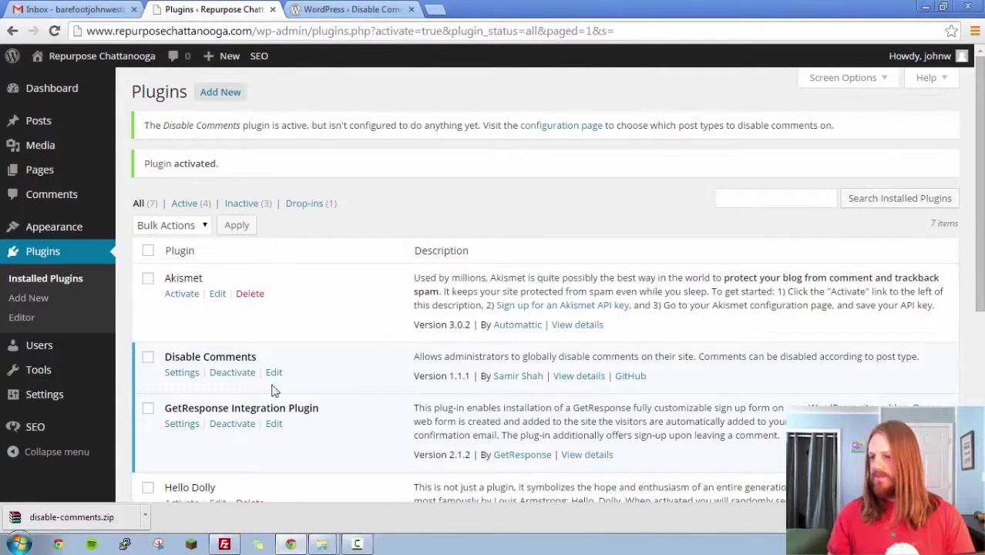
Open the settings of the Disable Comments plugin and choose to disable comments everywhere
left_click(182, 374)
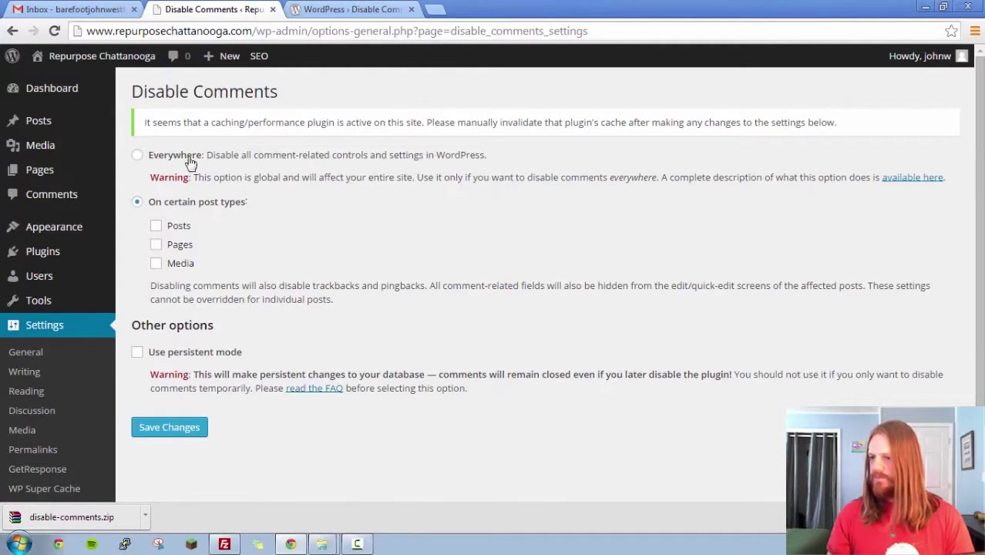
left_click(140, 157)
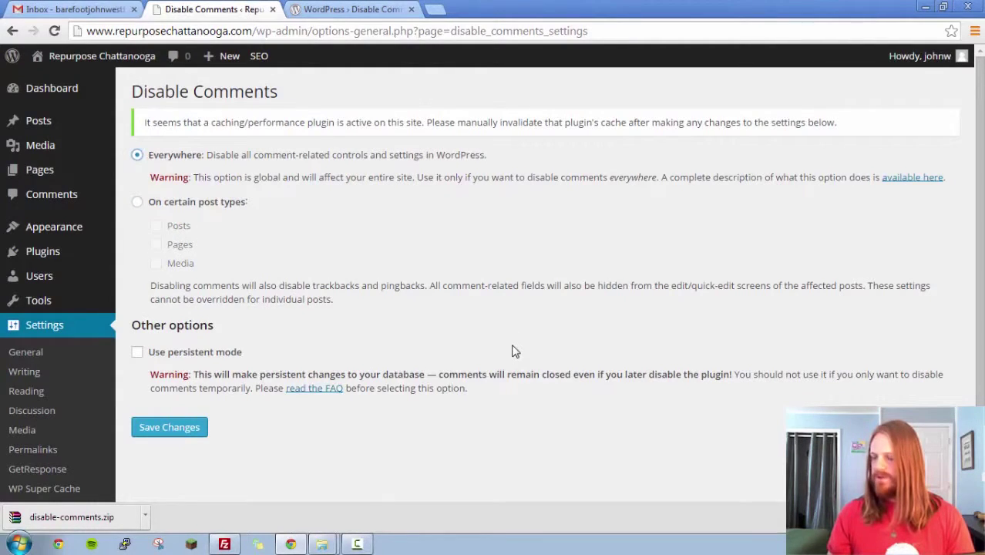
left_click(138, 204)
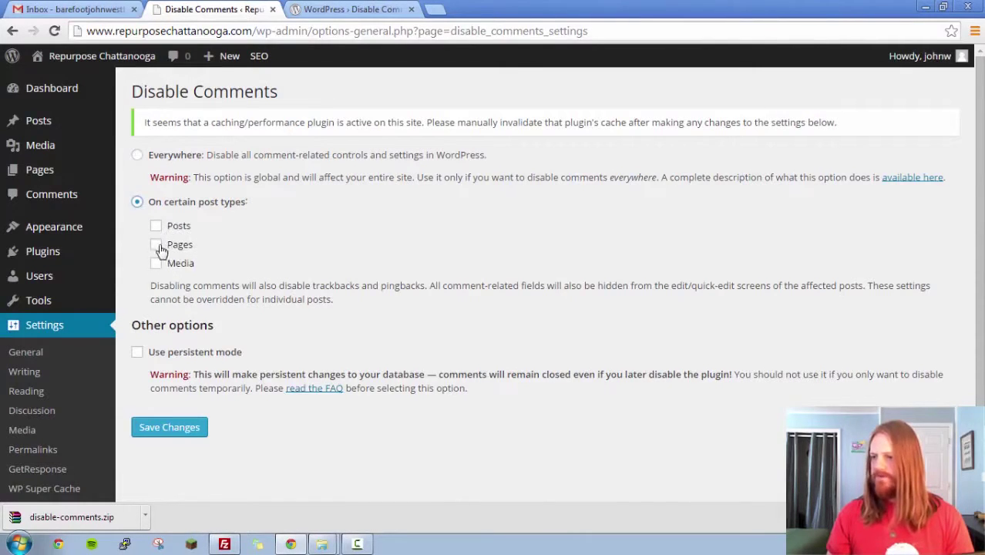
left_click(156, 245)
left_click(156, 264)
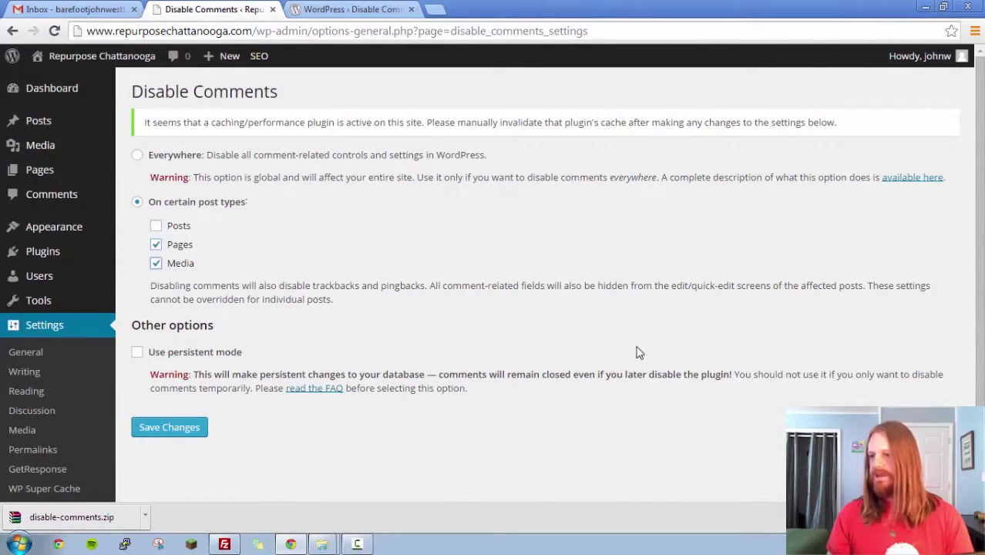
left_click(137, 157)
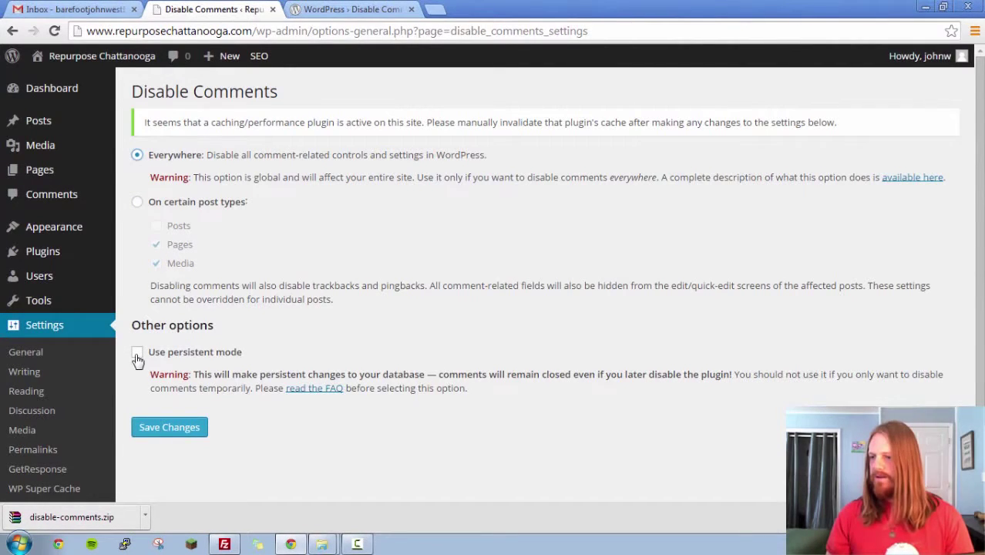
Save the Disable Comments settings and log out of the WordPress account
left_click(168, 434)
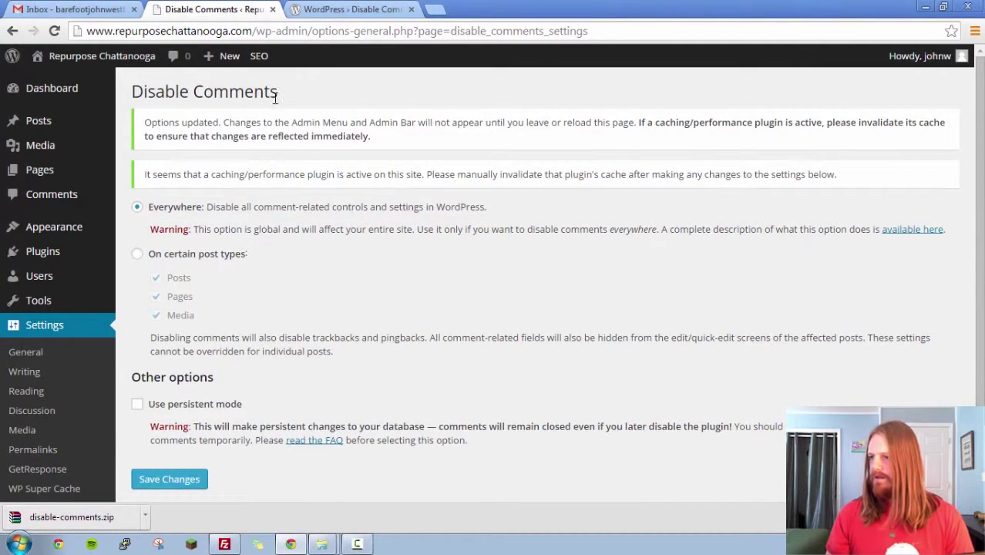
mouse_move(922, 61)
left_click(873, 130)
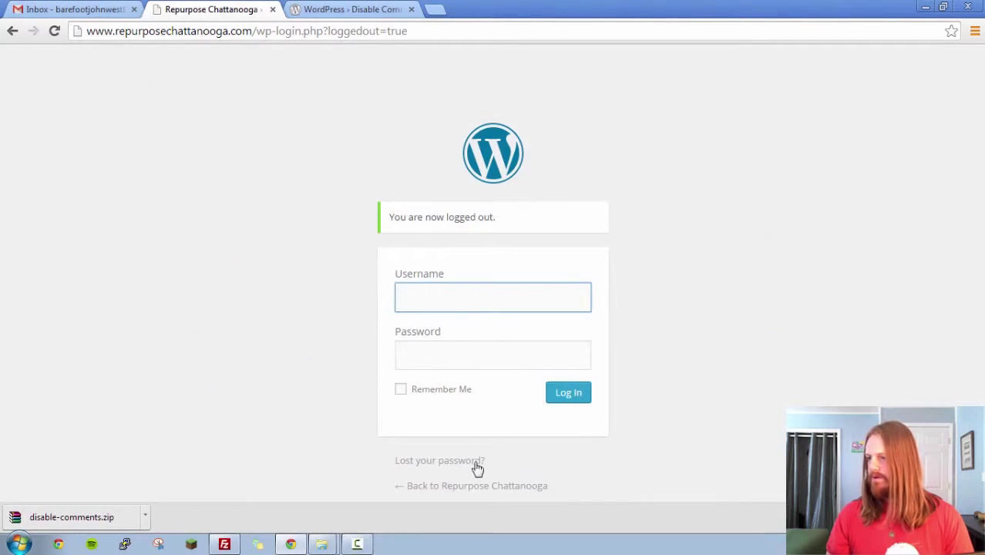
Return to the Repurpose Chattanooga home page while logged out, reload it, and check the comment section
left_click(474, 487)
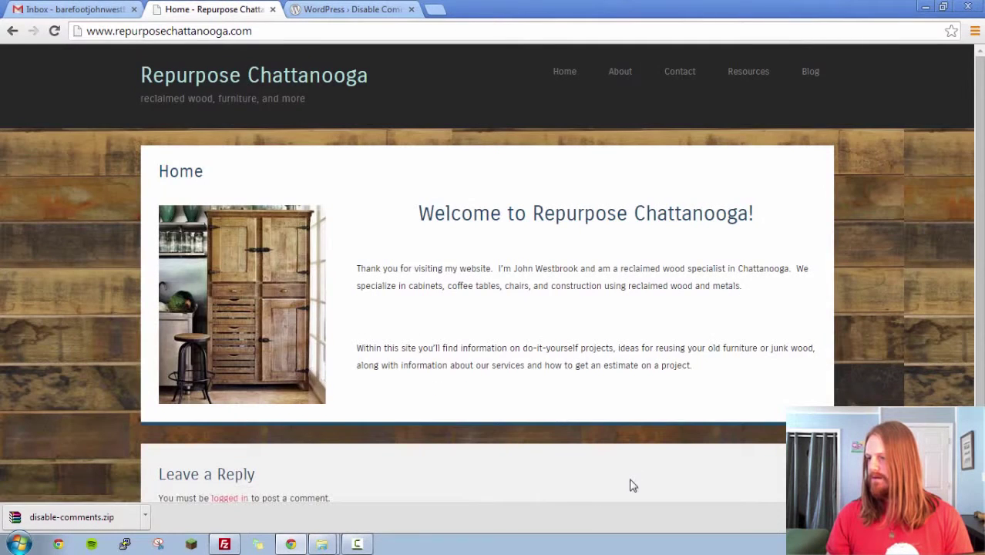
left_click(54, 31)
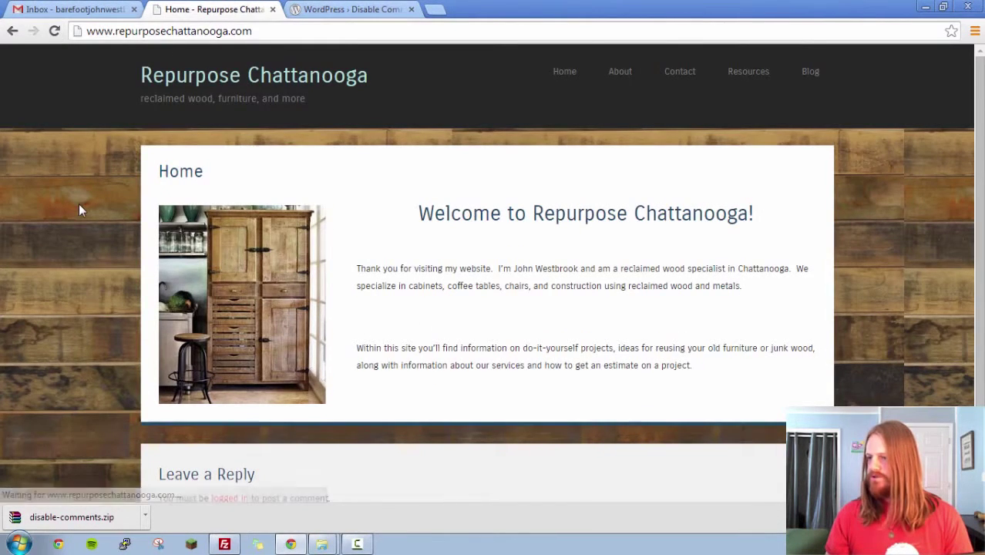
scroll(323, 447, "down", 2)
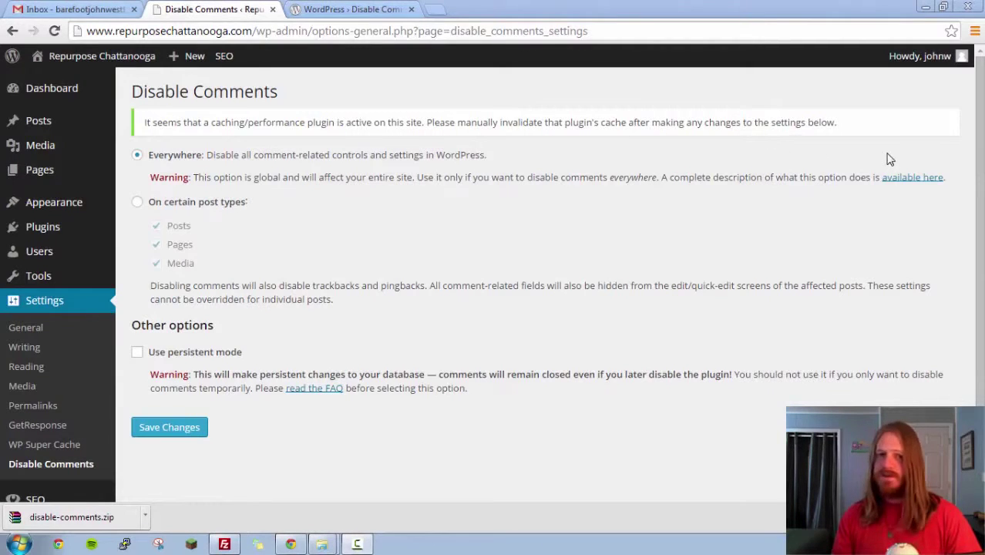
Set WP Super Cache to Caching Off and update its status
left_click(43, 445)
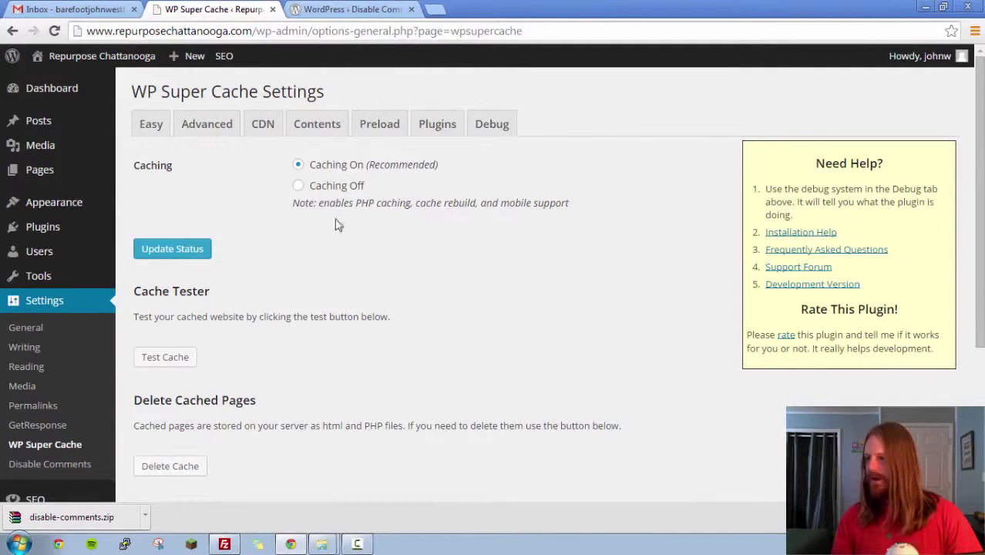
left_click(299, 186)
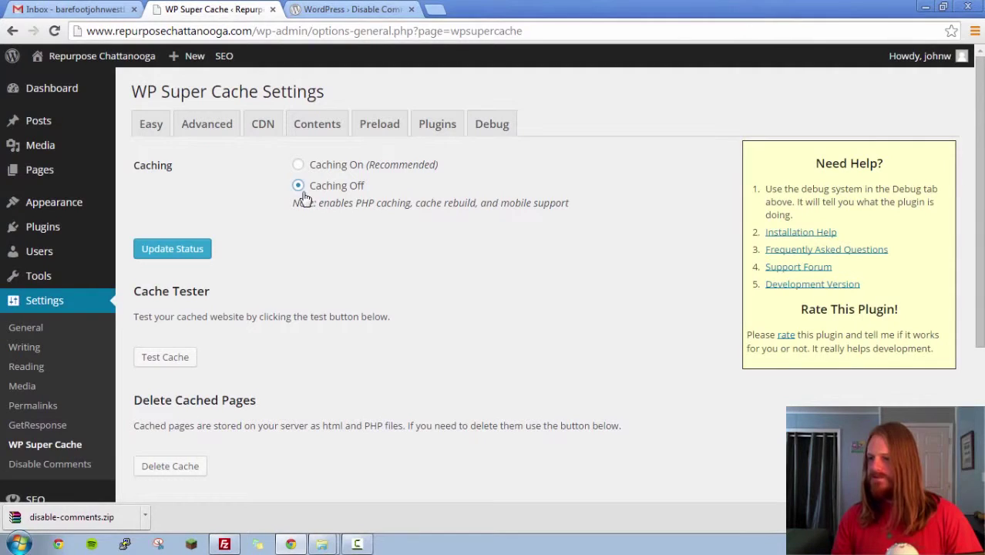
left_click(191, 253)
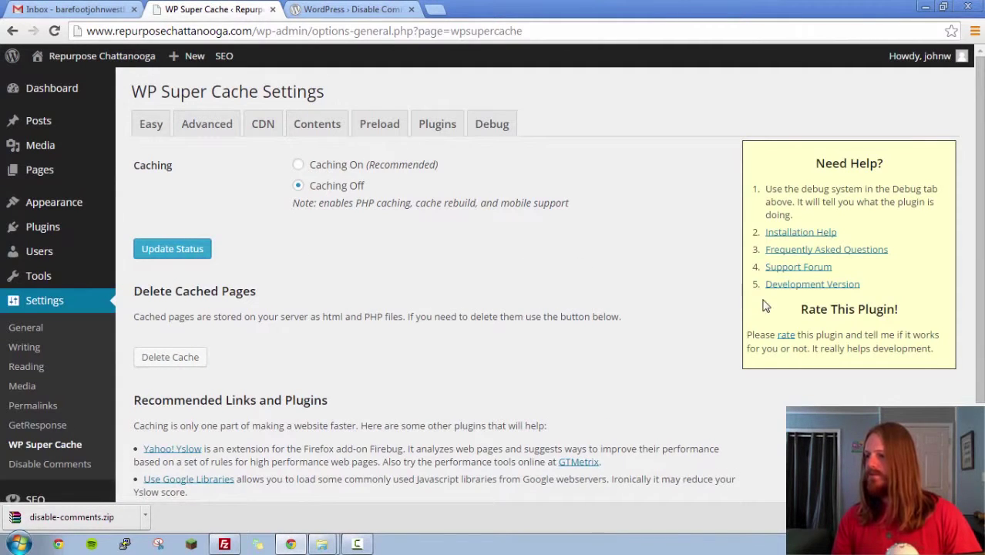
left_click(176, 251)
Log out of WordPress and check the home page for a comment section as a visitor
mouse_move(929, 62)
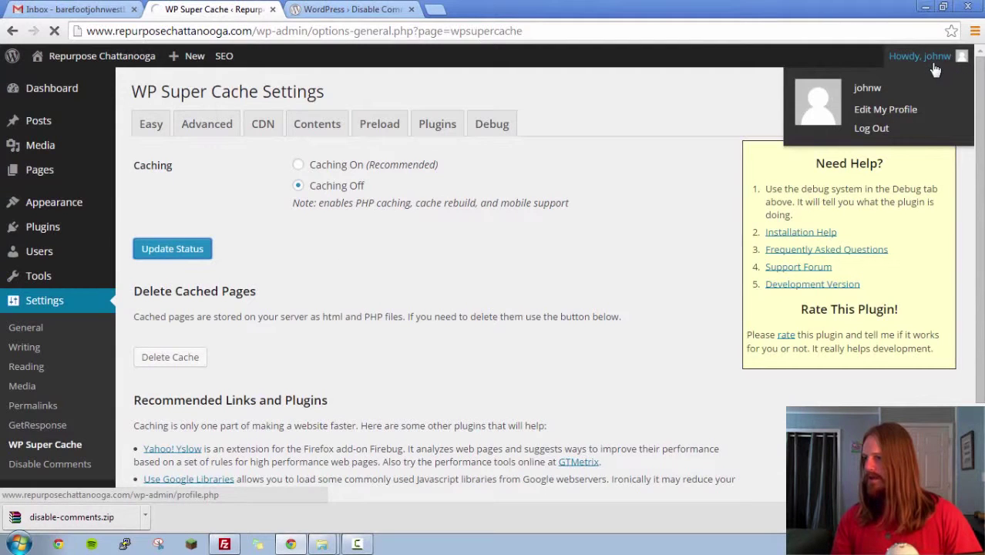
left_click(873, 129)
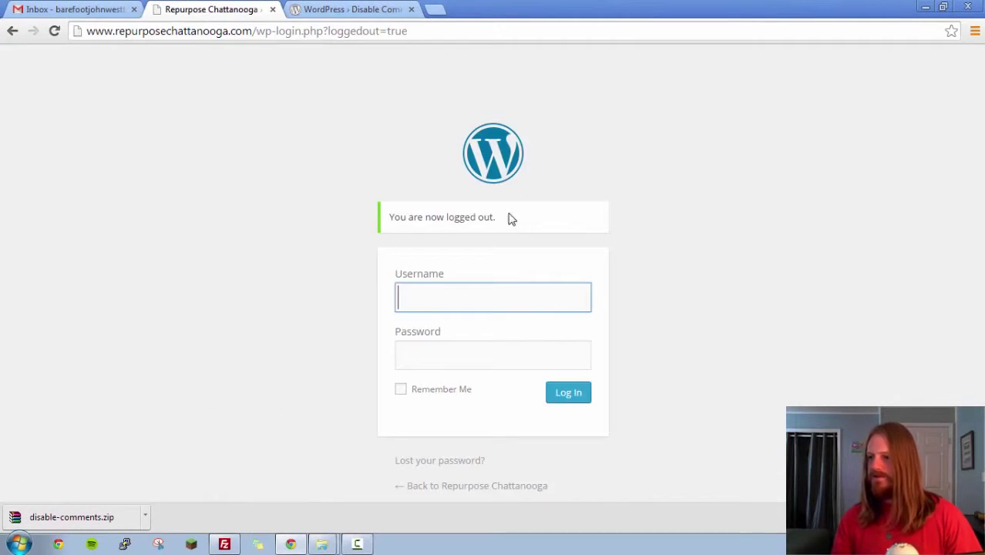
left_click(476, 487)
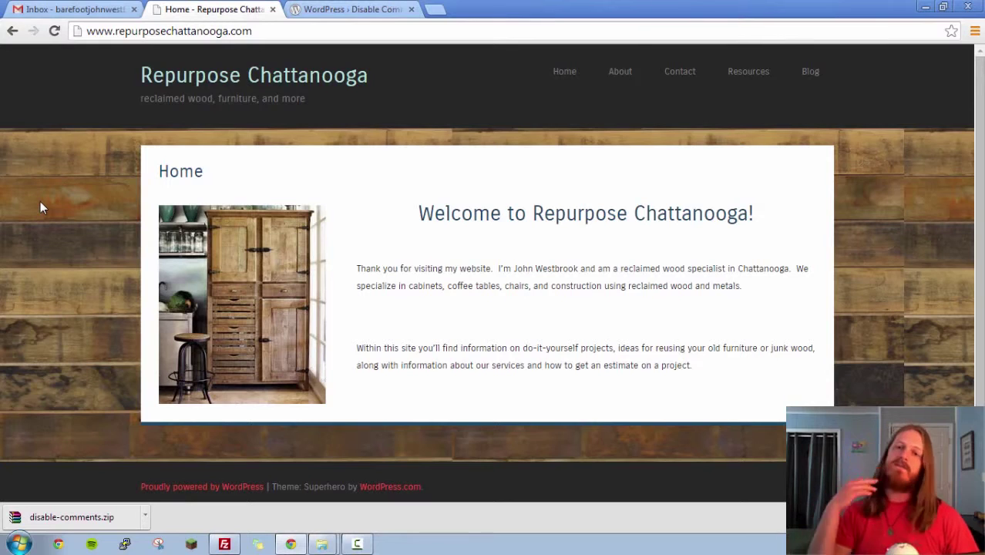
left_click(316, 30)
left_click(317, 30)
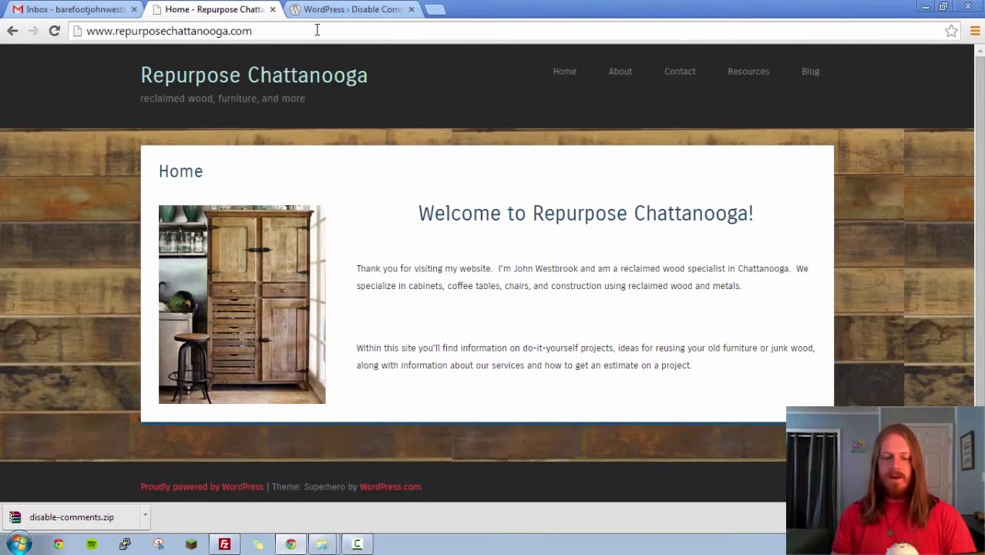
type("/")
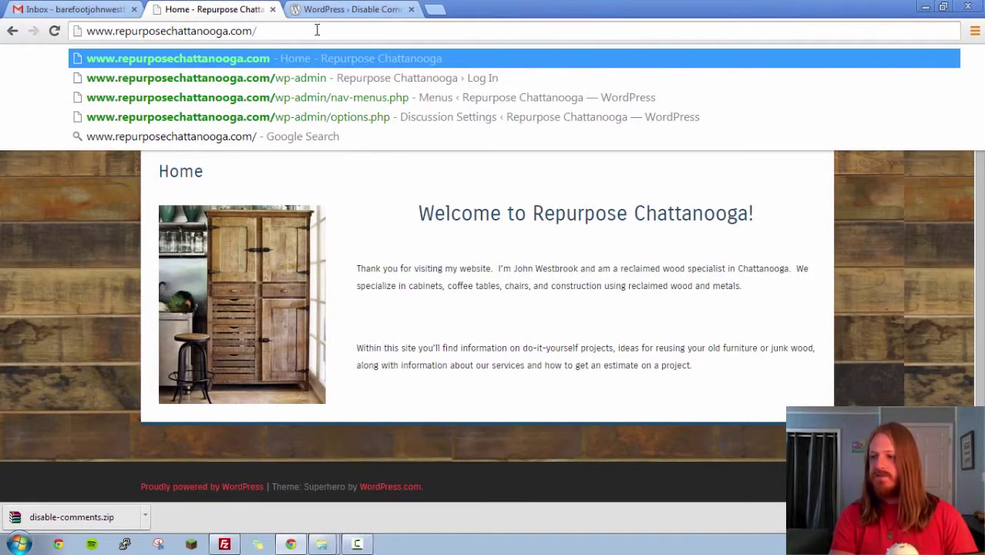
type("wp-admin")
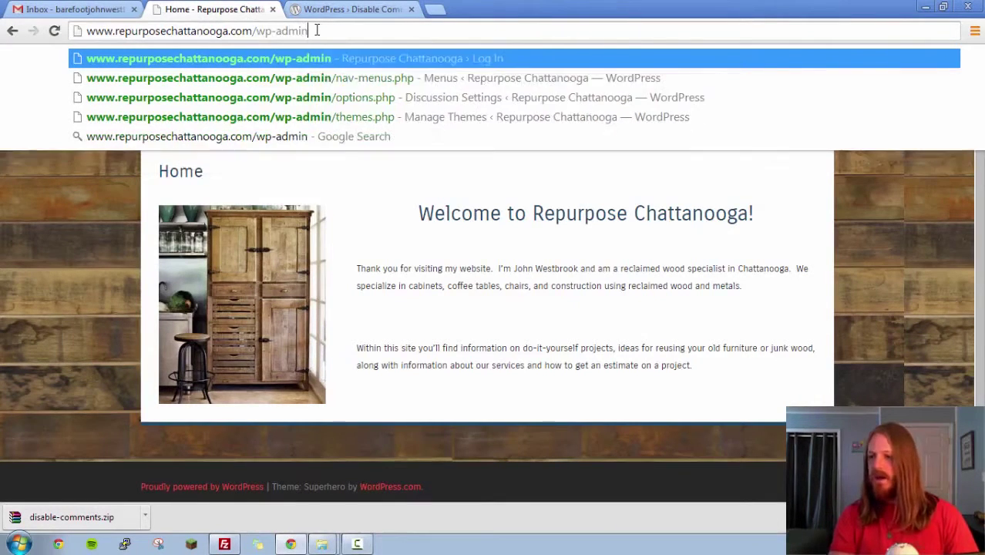
key("Return")
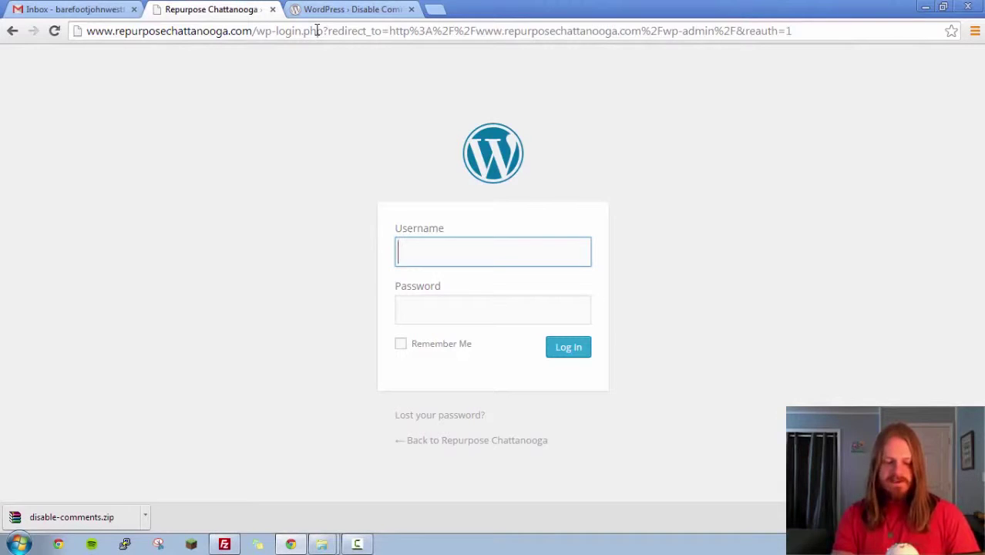
type("johnw")
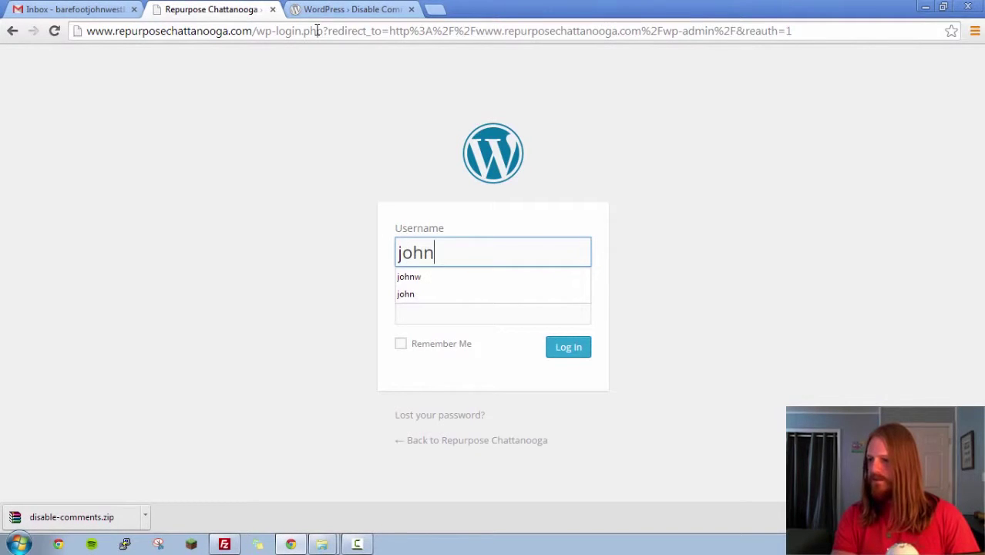
key("Tab")
type("**************")
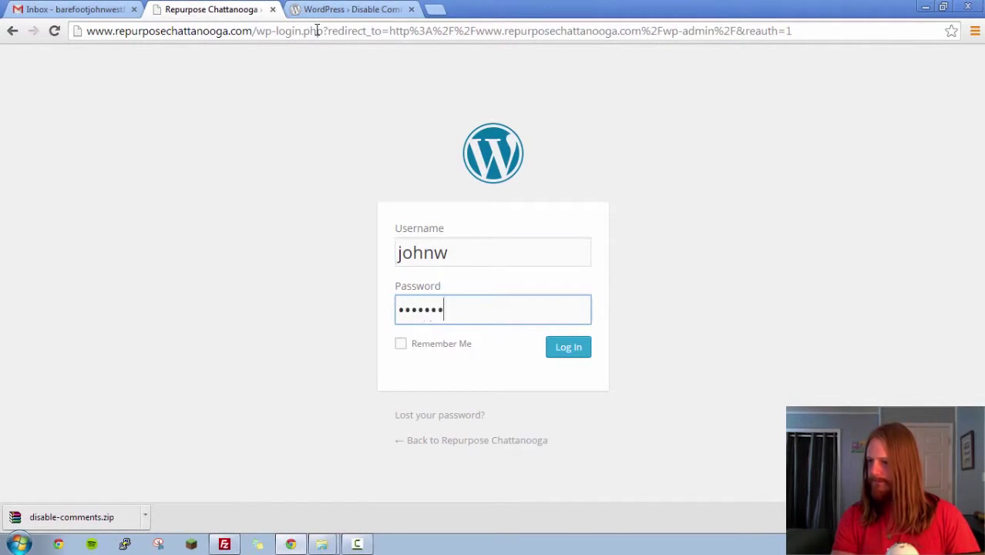
key("Return")
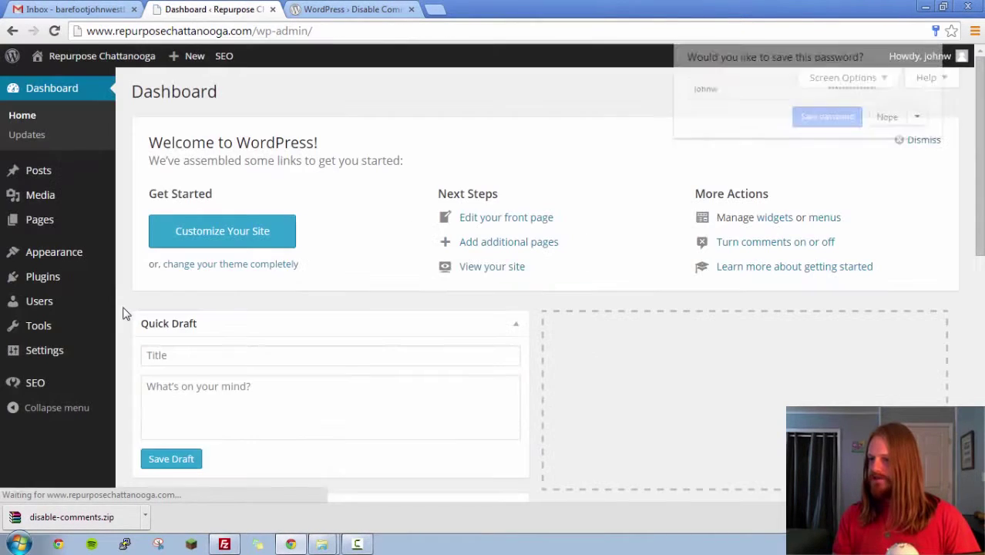
Open the WP Super Cache settings, select Caching On (Recommended), and update the status
mouse_move(62, 356)
left_click(161, 466)
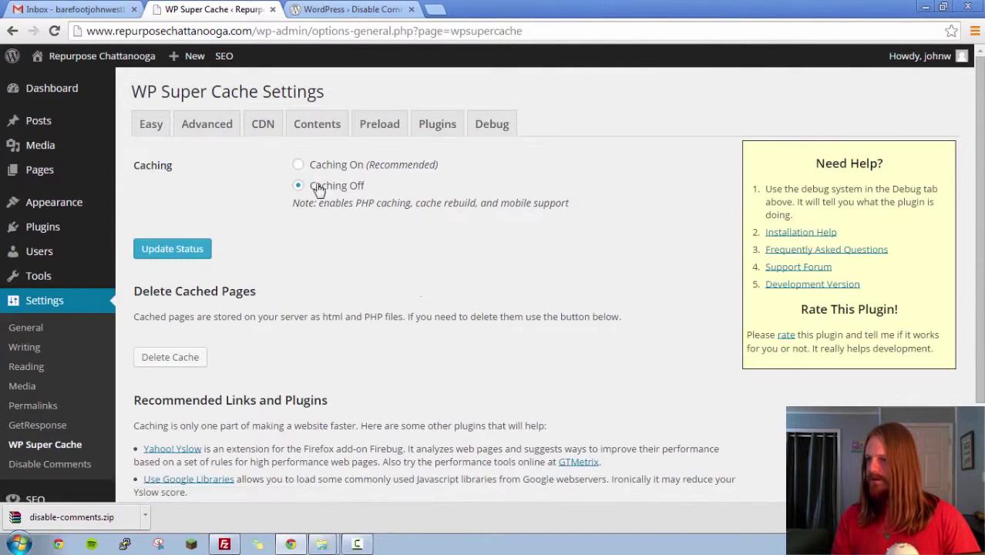
left_click(298, 165)
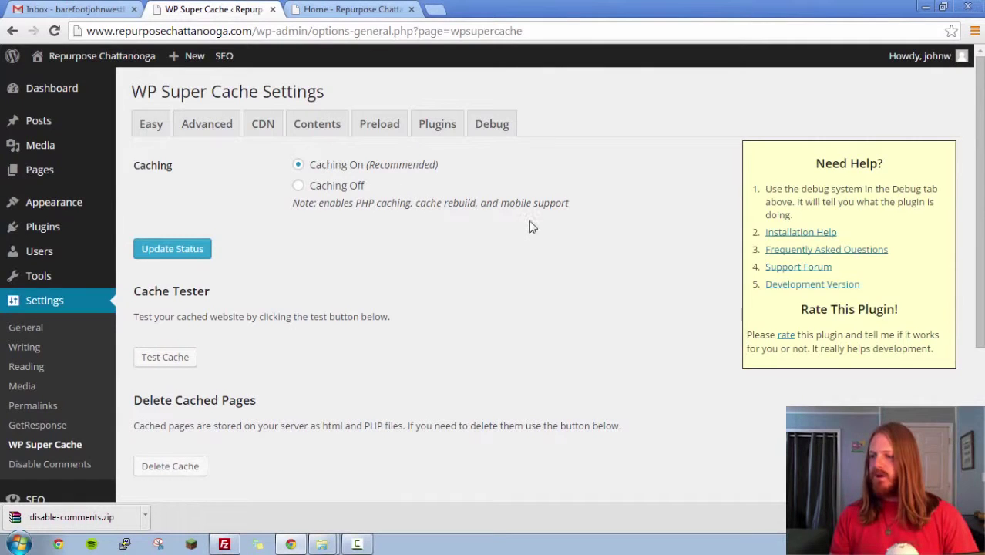
Check the already open home page for the comment section, and delete the cached and expired pages in WP Super Cache
scroll(466, 345, "down", 2)
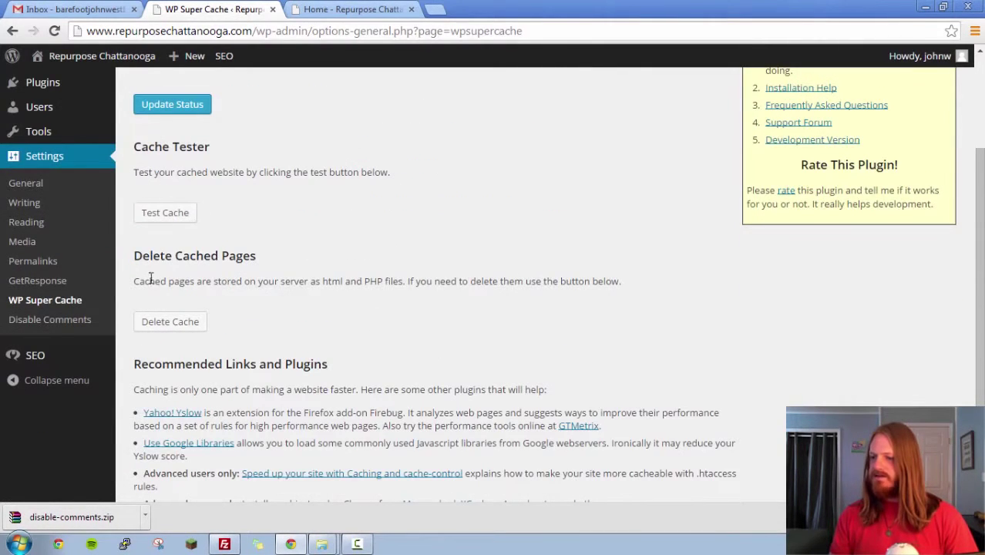
left_click(334, 13)
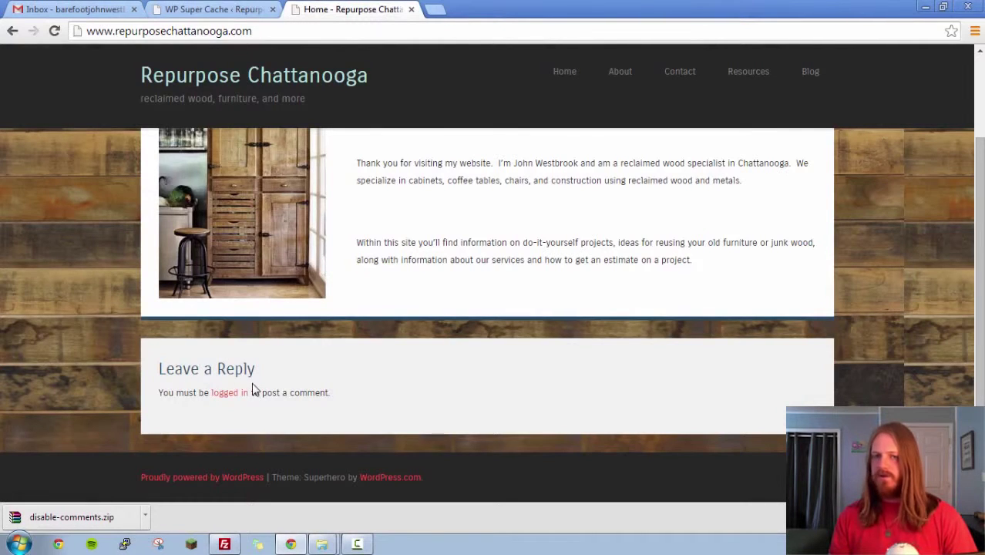
left_click(235, 15)
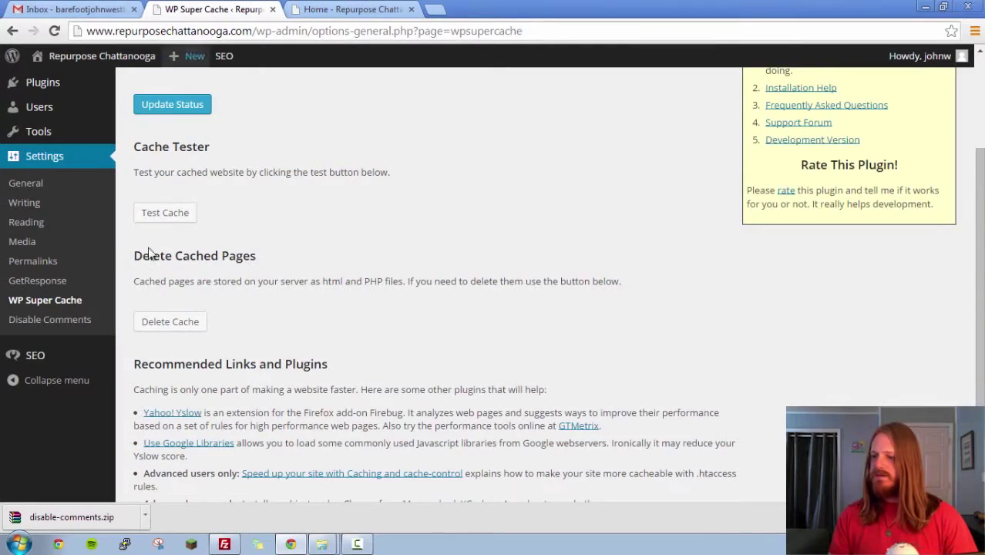
left_click(168, 324)
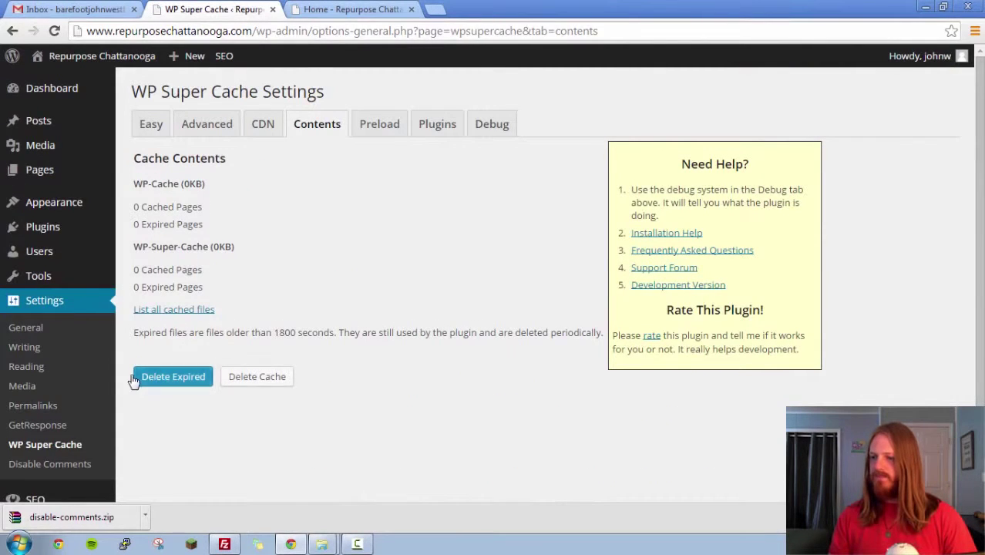
left_click(176, 381)
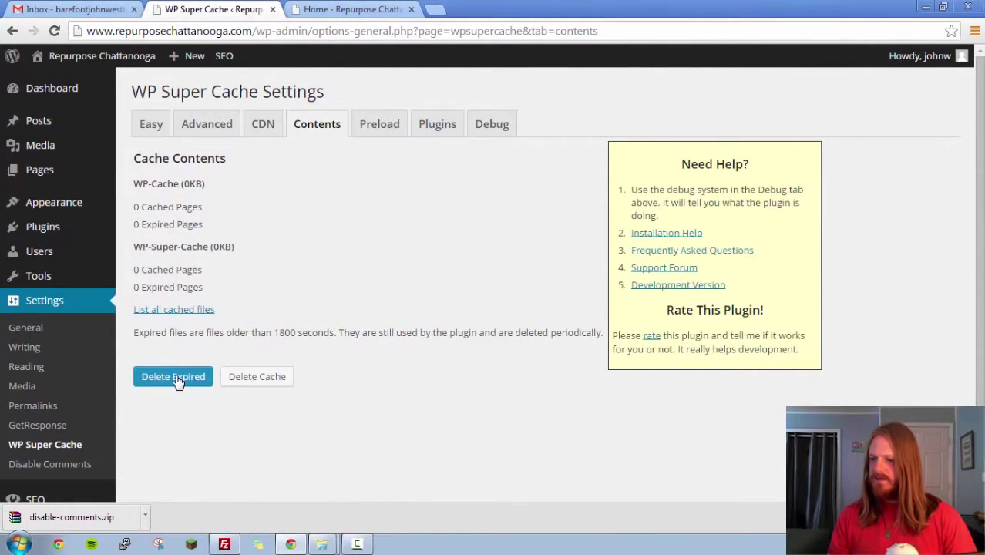
left_click(258, 383)
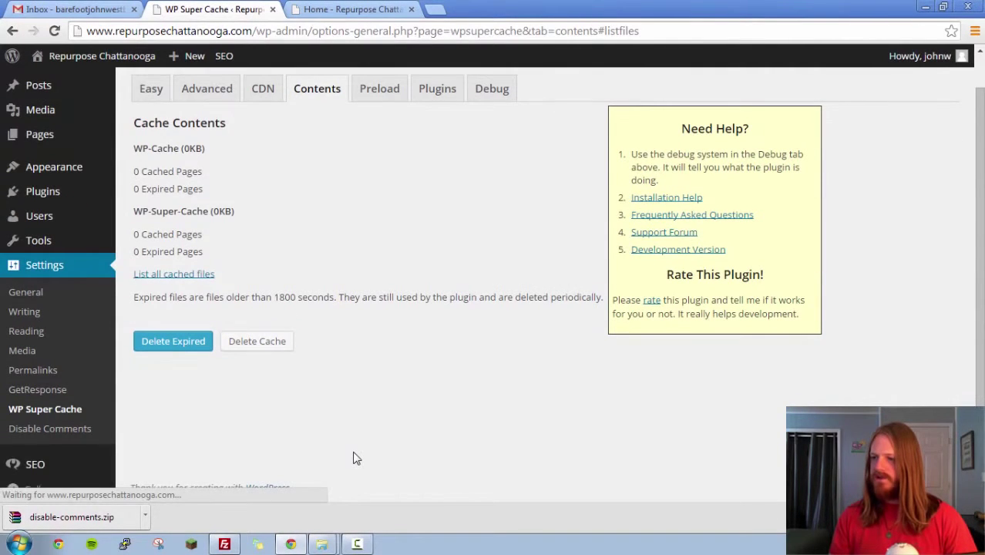
Reload the home page to check for comments, log out of WordPress, and view the home page as a visitor
left_click(330, 12)
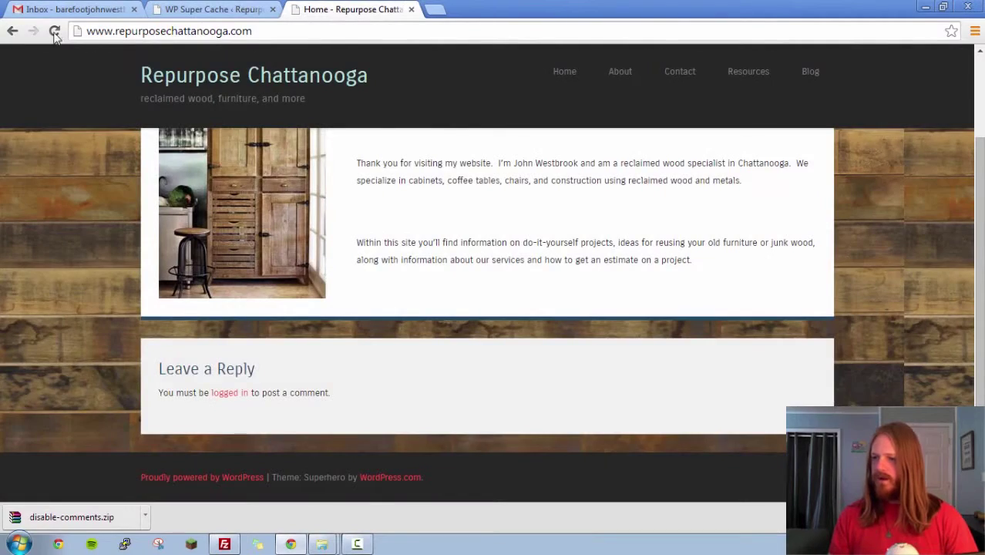
left_click(54, 31)
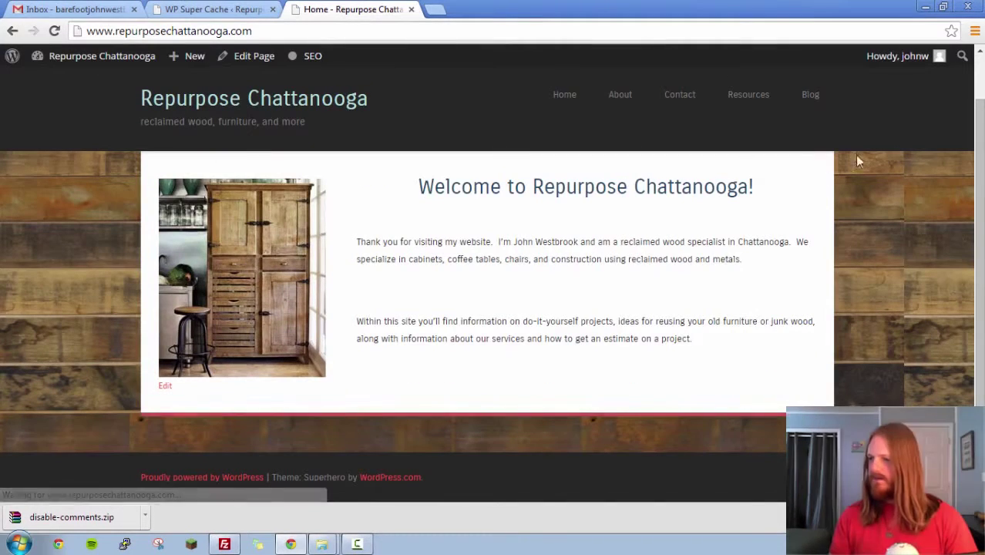
mouse_move(914, 57)
left_click(869, 135)
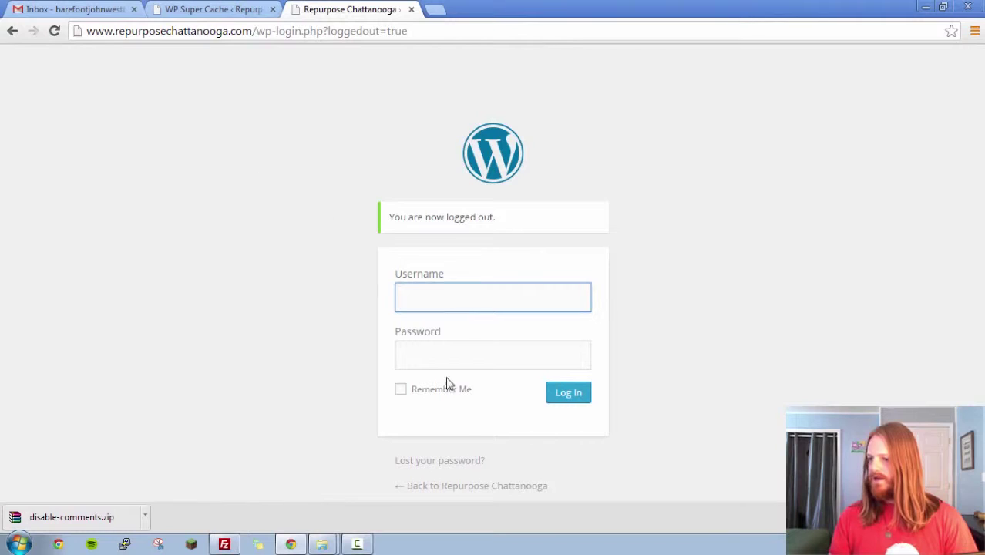
left_click(469, 490)
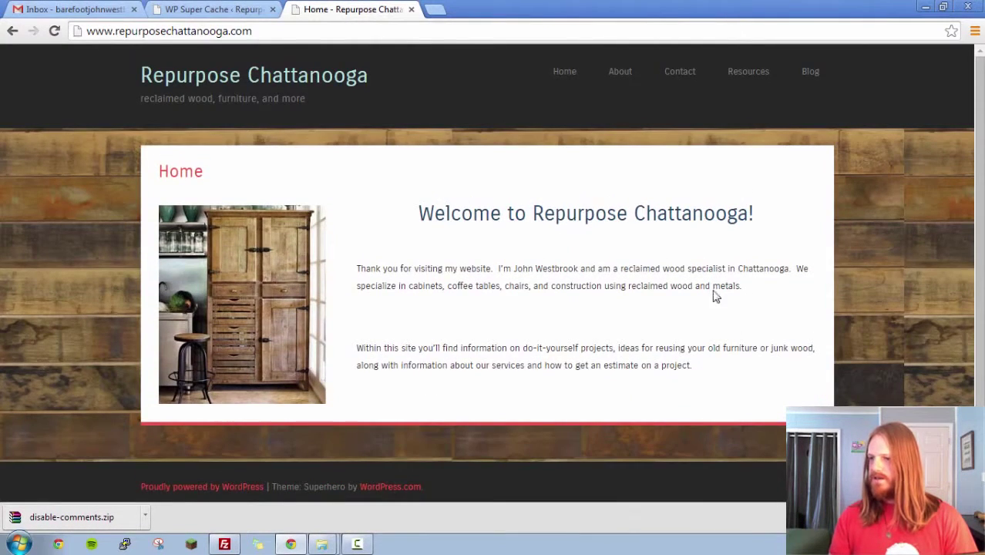
Close the WP Super Cache settings page and look over the home page down to its footer
left_click(224, 9)
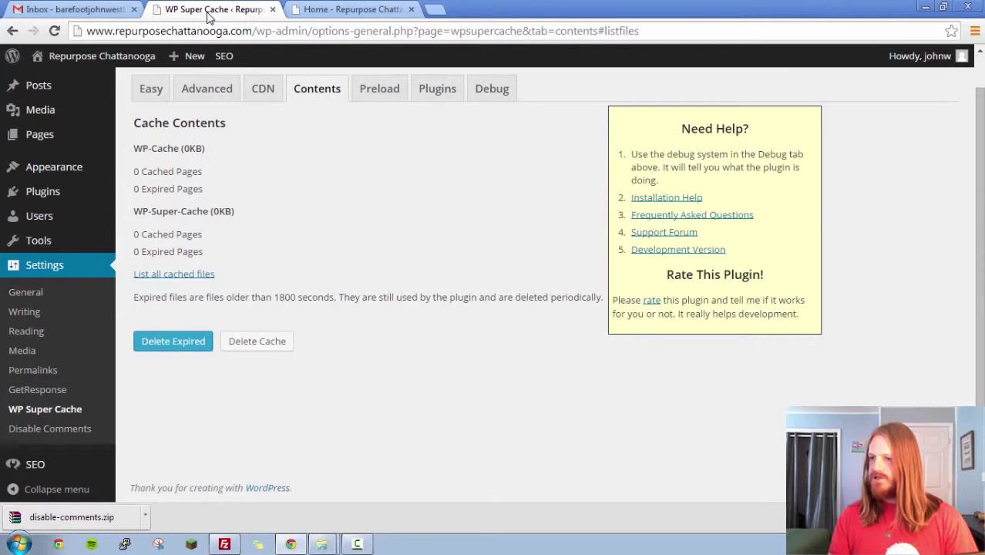
left_click(272, 10)
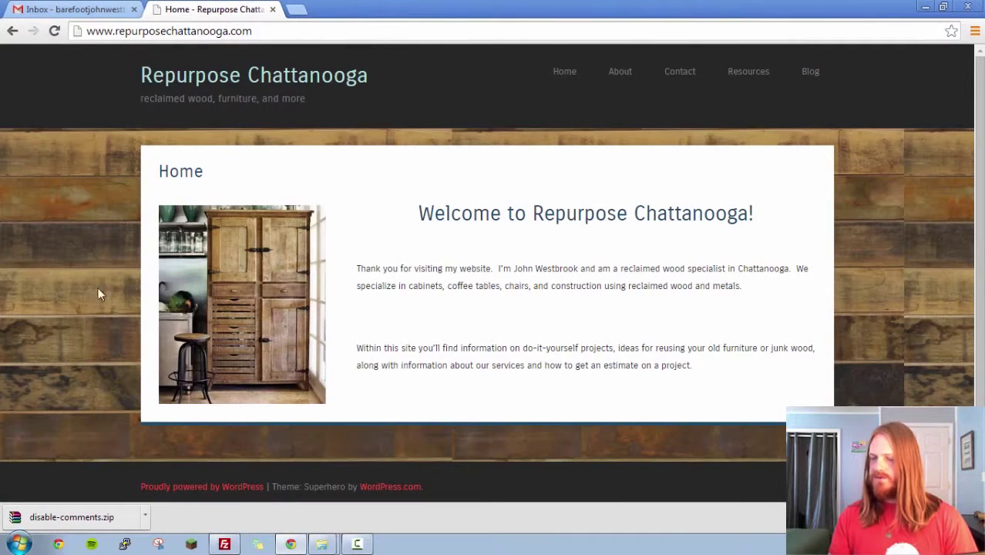
scroll(95, 296, "down", 1)
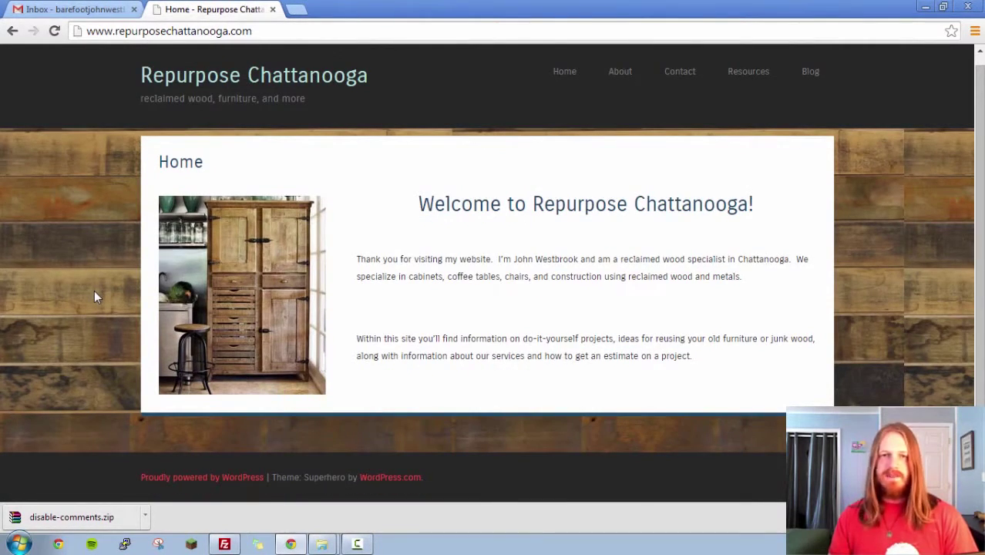